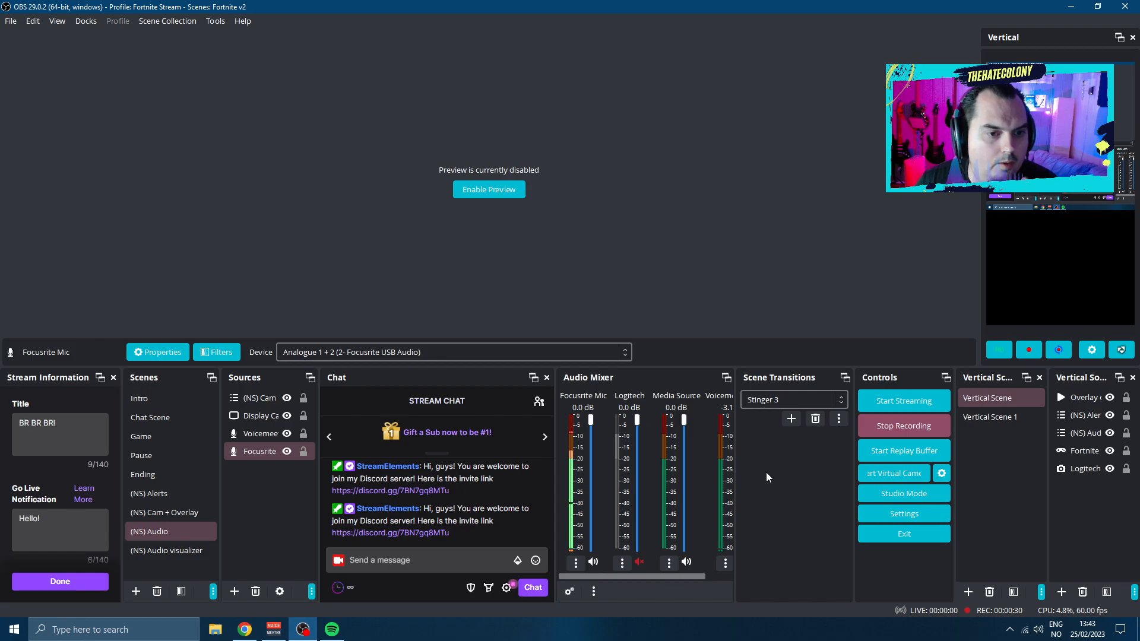
Open the Focusrite Mic source's filters in the (NS) Audio scene and view the Pro Q3 filter's plug-in interface
{"action": "left_click", "coordinate": [273, 453]}
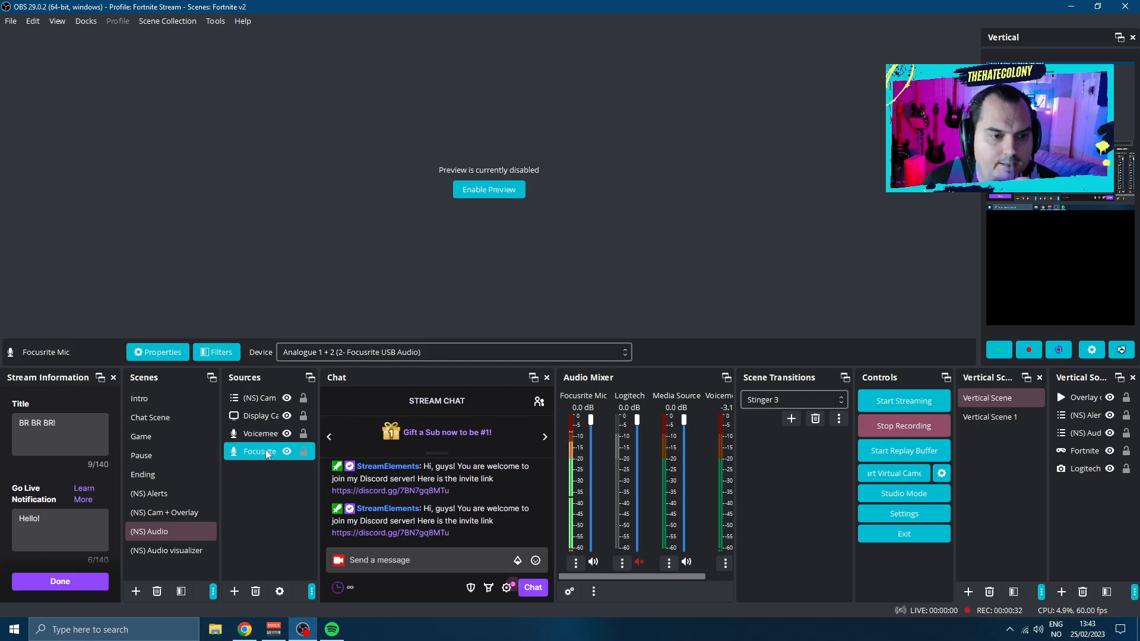
{"action": "left_click", "coordinate": [148, 531]}
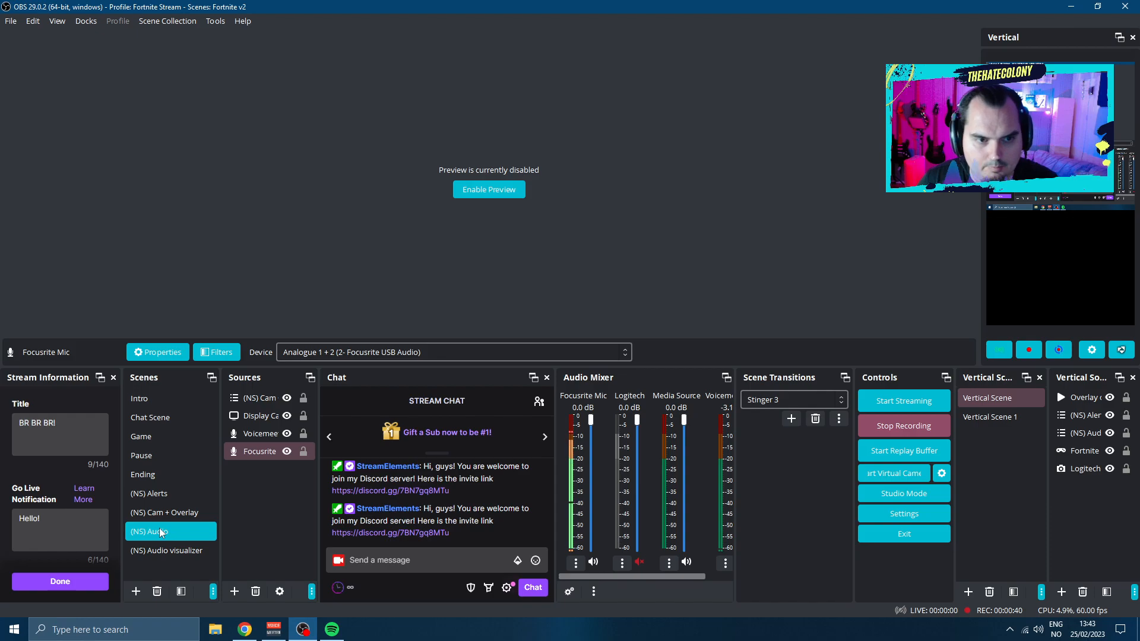
{"action": "left_click", "coordinate": [265, 453]}
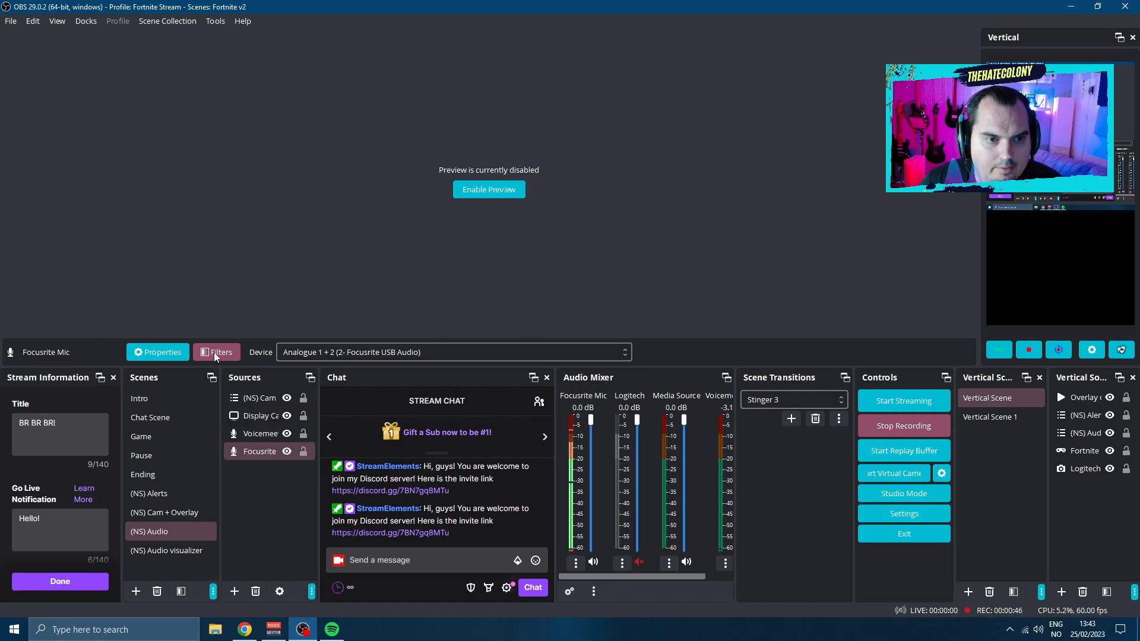
{"action": "left_click", "coordinate": [216, 354]}
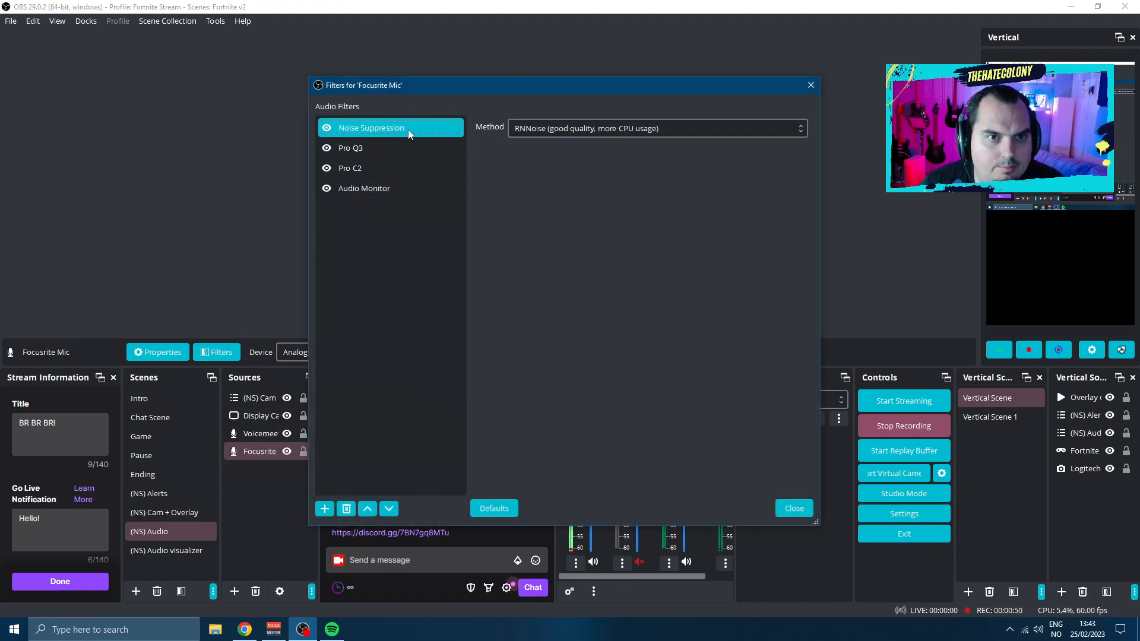
{"action": "left_click", "coordinate": [354, 146]}
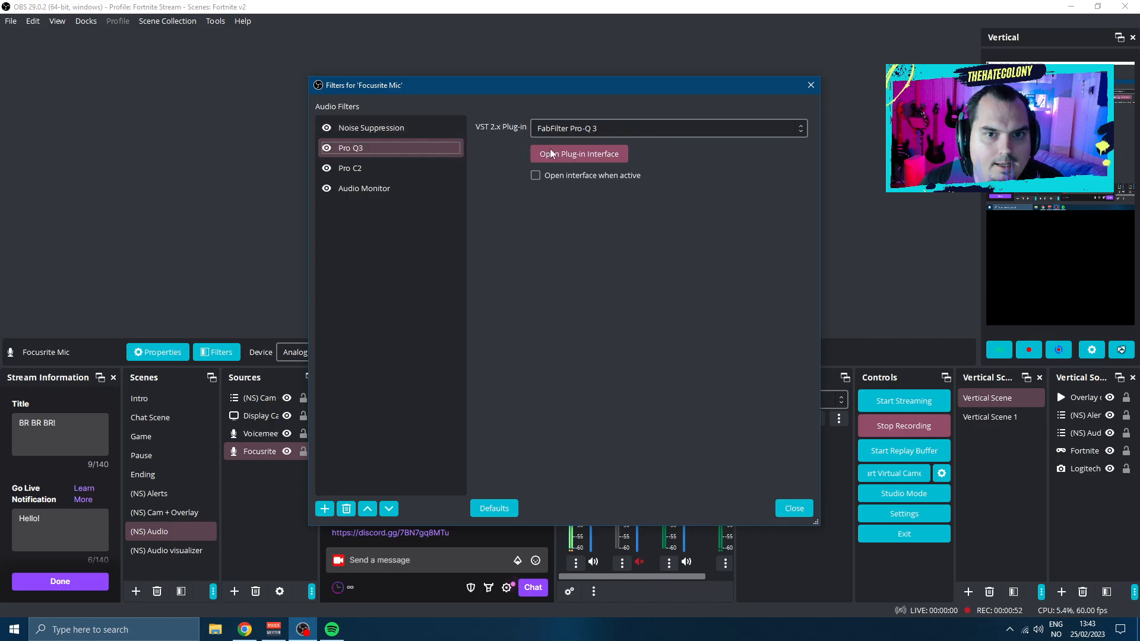
{"action": "left_click", "coordinate": [595, 154]}
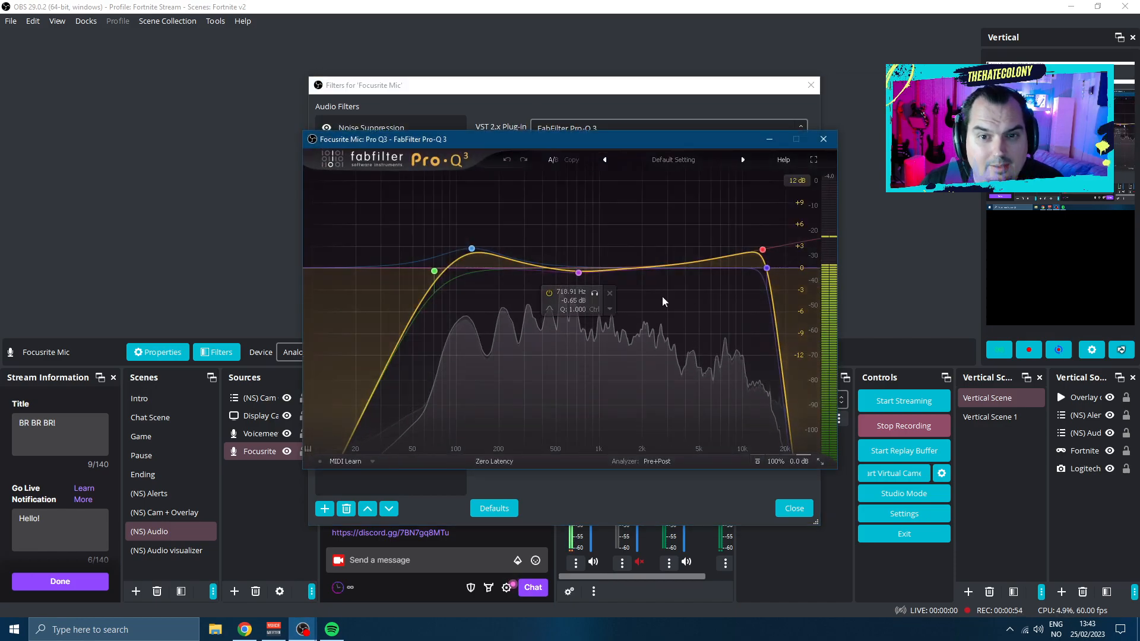
{"action": "left_click", "coordinate": [823, 139]}
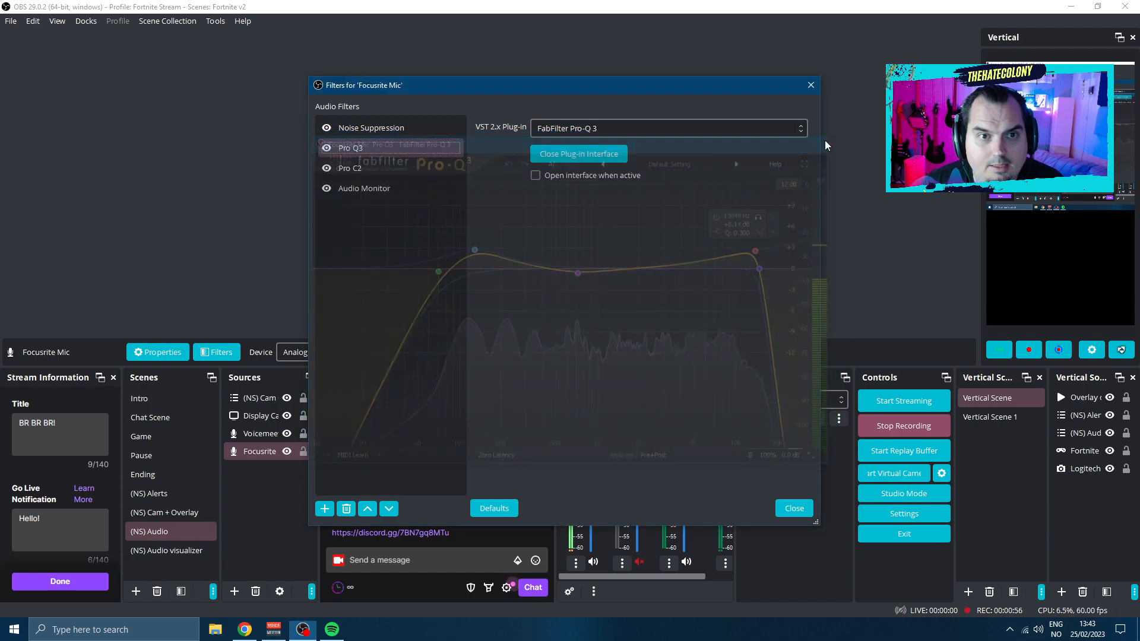
View the compressor settings in the Pro C2 filter's plug-in interface and close it
{"action": "left_click", "coordinate": [356, 168]}
{"action": "left_click", "coordinate": [570, 154]}
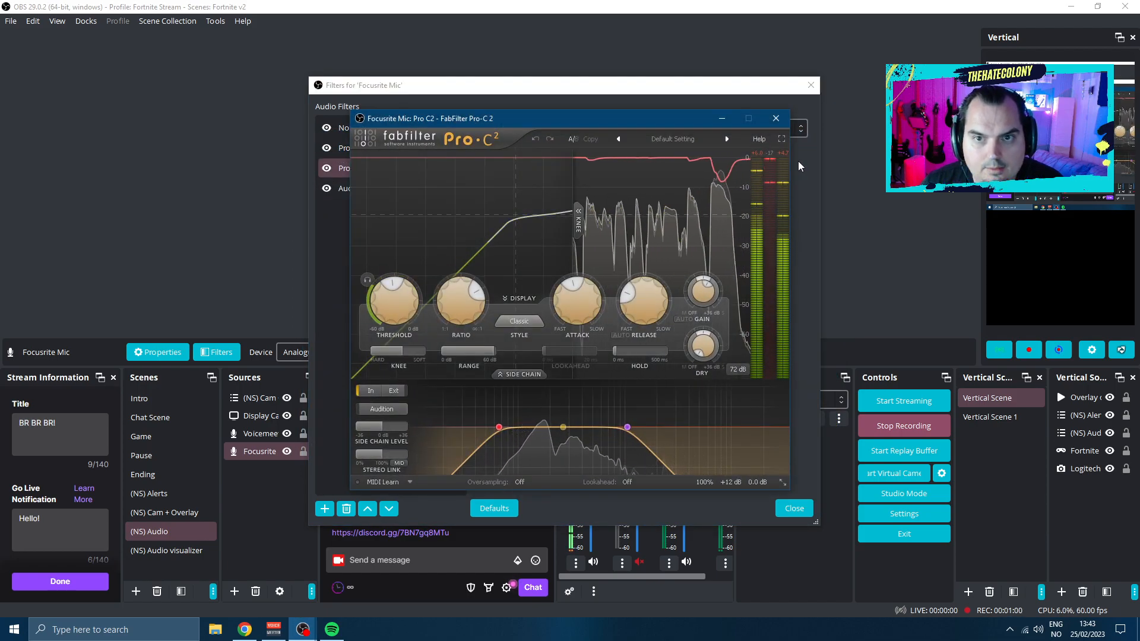
{"action": "left_click", "coordinate": [776, 120]}
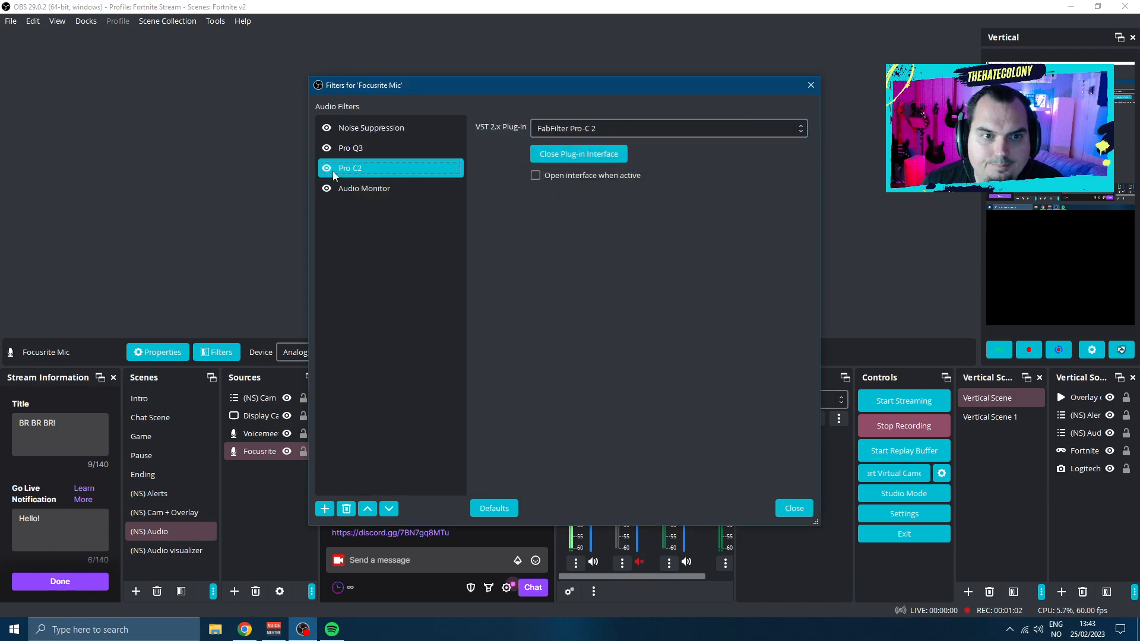
Check the Audio Monitor filter's output device and switch to Voicemeeter to view the Sm7b Focusrite input
{"action": "left_click", "coordinate": [376, 187]}
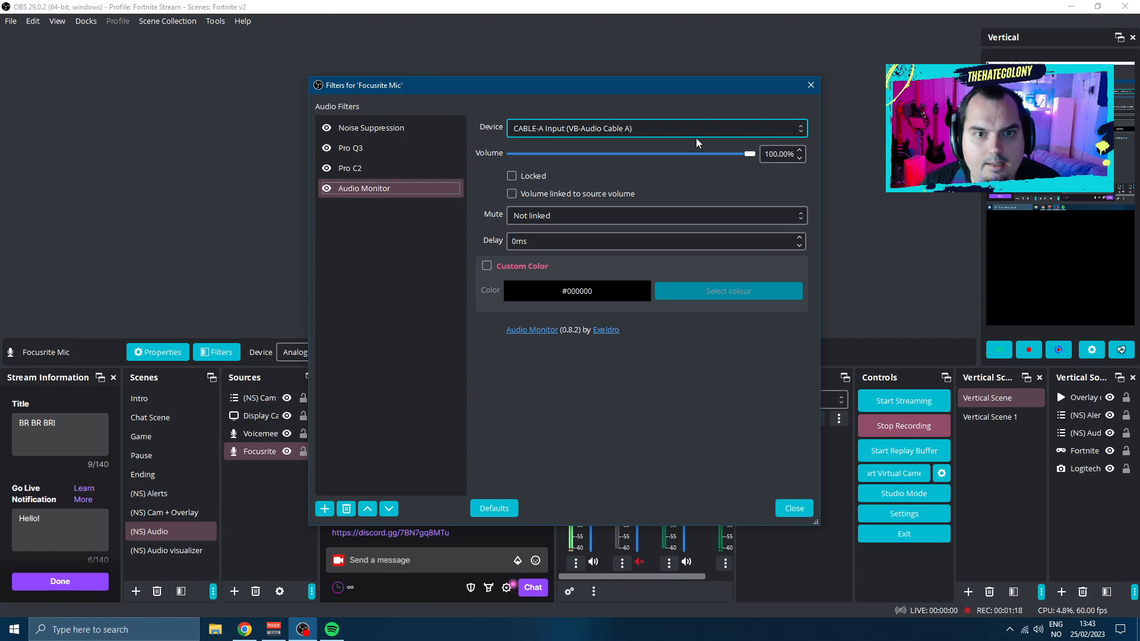
{"action": "left_click", "coordinate": [814, 88]}
{"action": "left_click", "coordinate": [273, 628]}
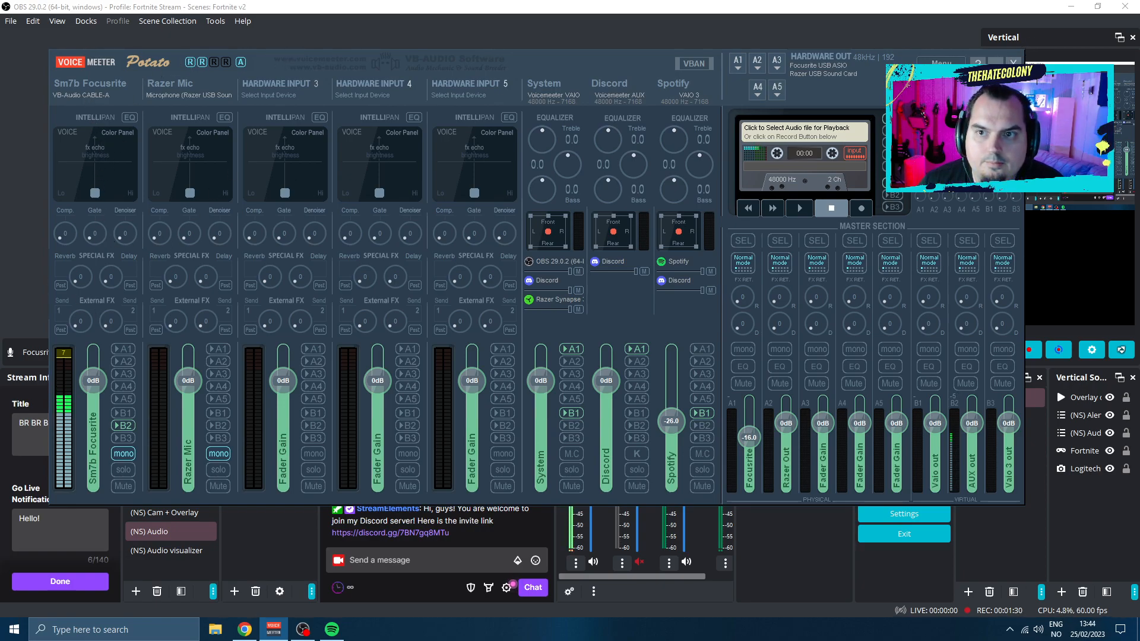
Return to OBS, re-check the Focusrite Mic's Audio Monitor settings and compare them with the first hardware input in Voicemeeter
{"action": "left_click", "coordinate": [304, 630]}
{"action": "left_click", "coordinate": [213, 473]}
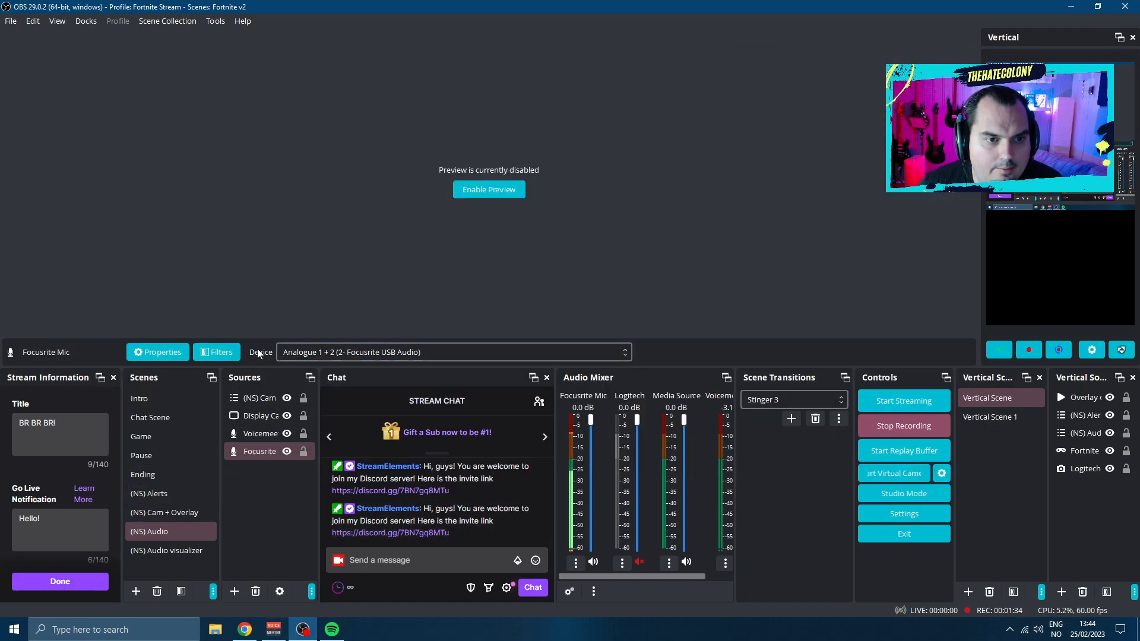
{"action": "left_click", "coordinate": [231, 352]}
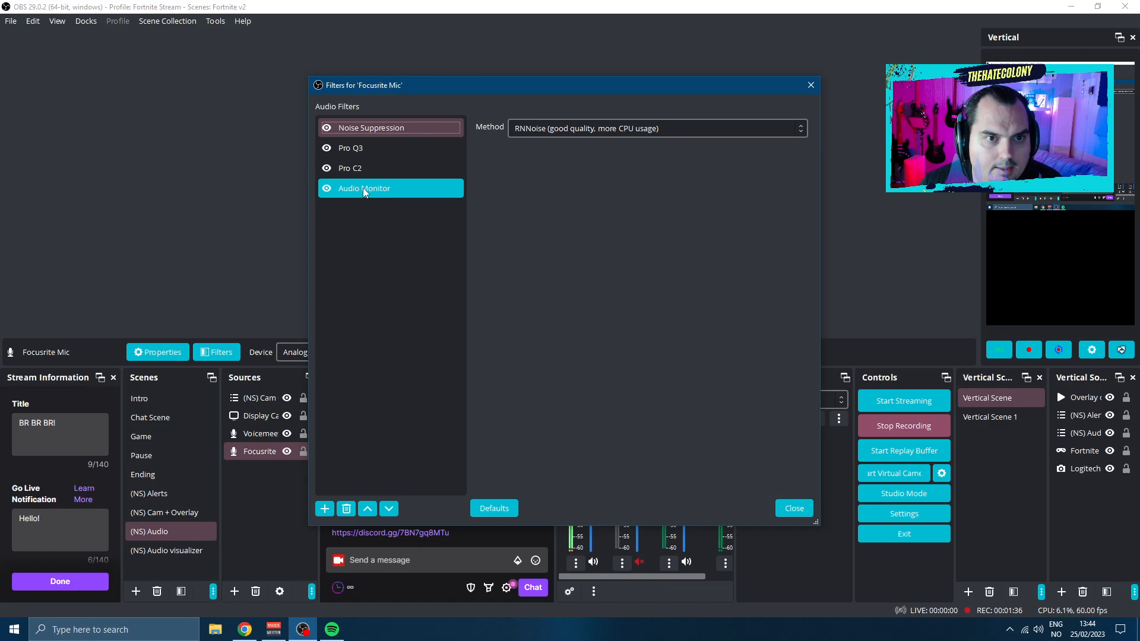
{"action": "left_click", "coordinate": [363, 188]}
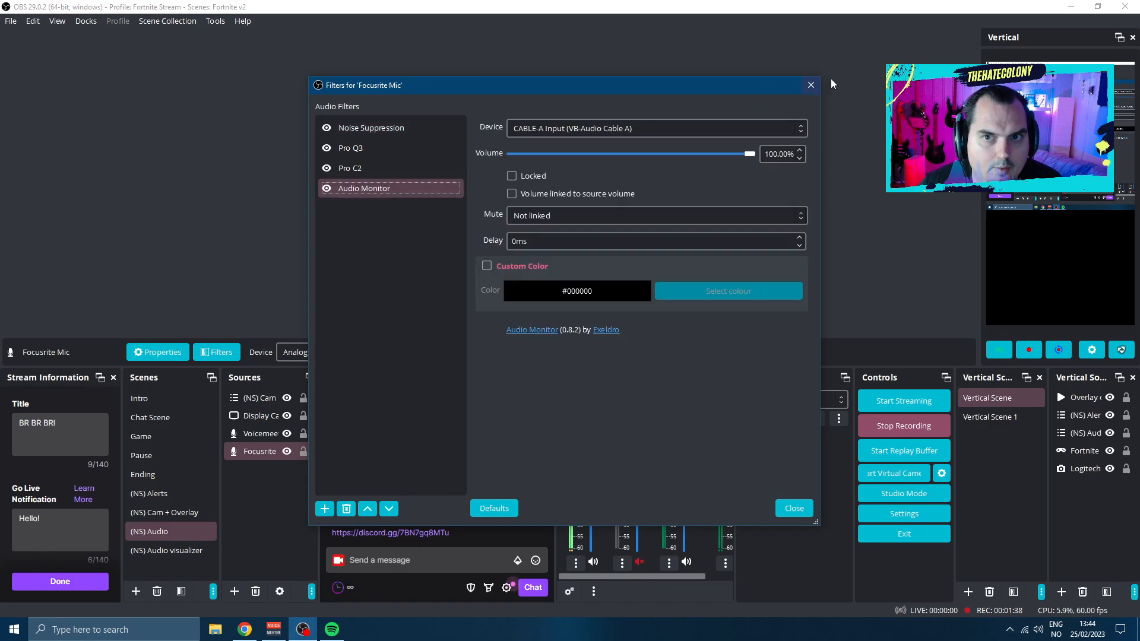
{"action": "left_click", "coordinate": [810, 85]}
{"action": "left_click", "coordinate": [273, 629]}
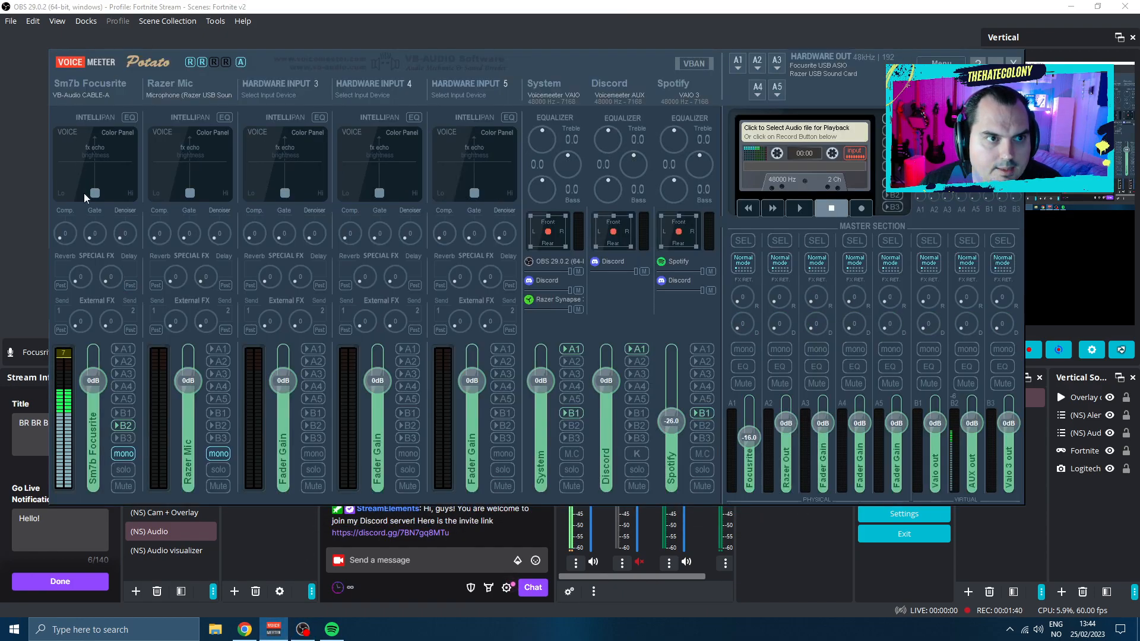
Reopen the Focusrite Mic filters in OBS, examine the Audio Monitor device selection and go back to Voicemeeter's mixer
{"action": "left_click", "coordinate": [303, 629]}
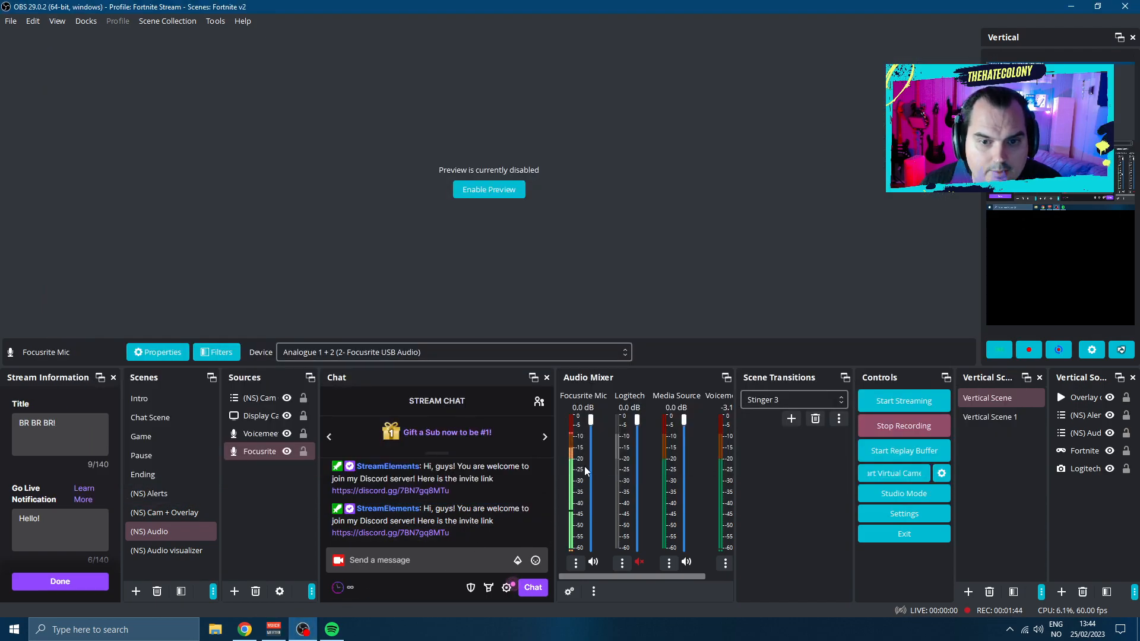
{"action": "left_click", "coordinate": [248, 450]}
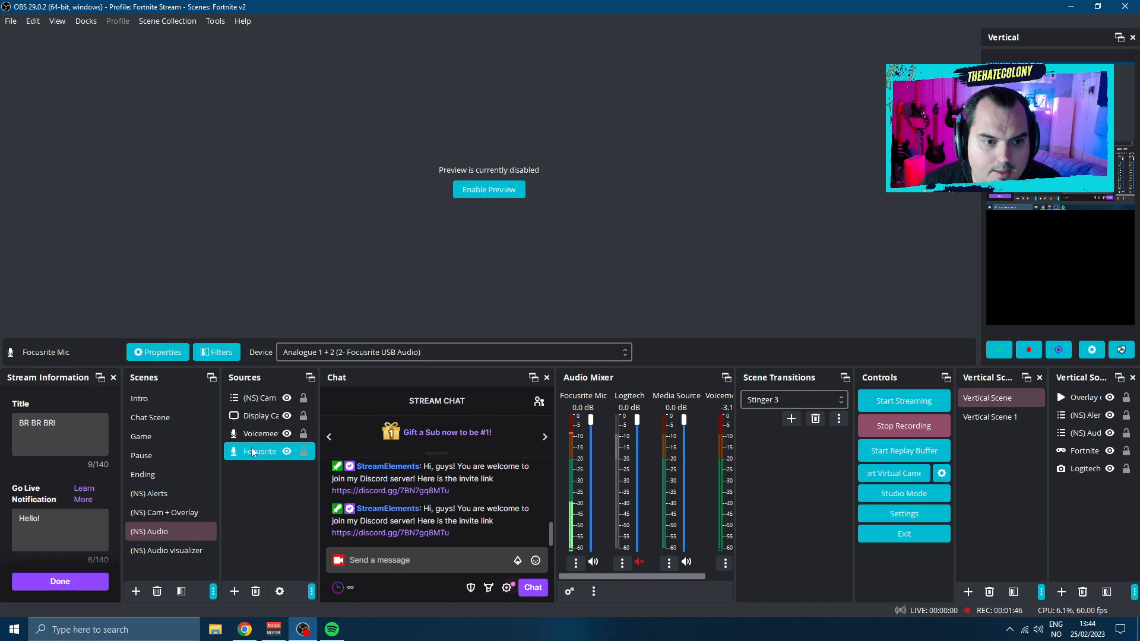
{"action": "left_click", "coordinate": [218, 353]}
{"action": "left_click", "coordinate": [359, 172]}
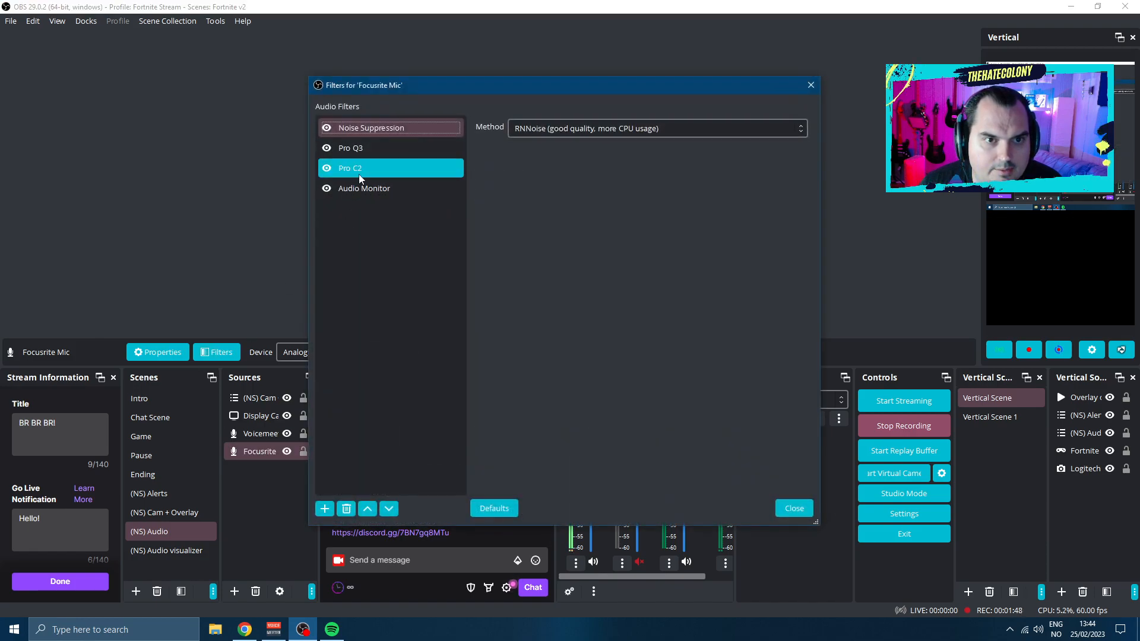
{"action": "left_click", "coordinate": [375, 188]}
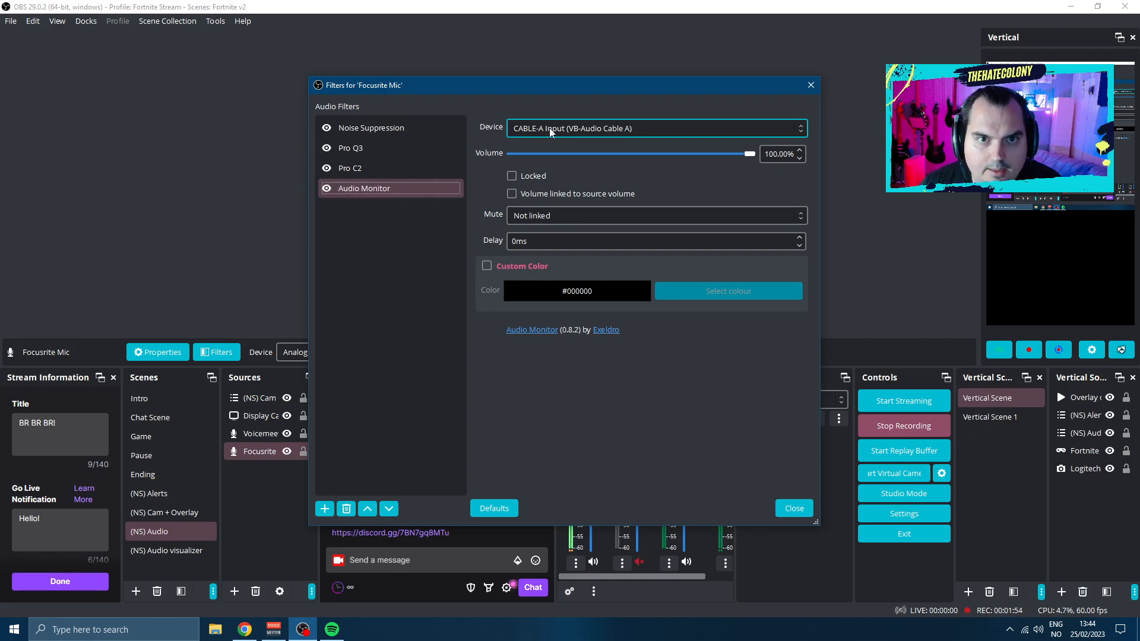
{"action": "left_click", "coordinate": [811, 85]}
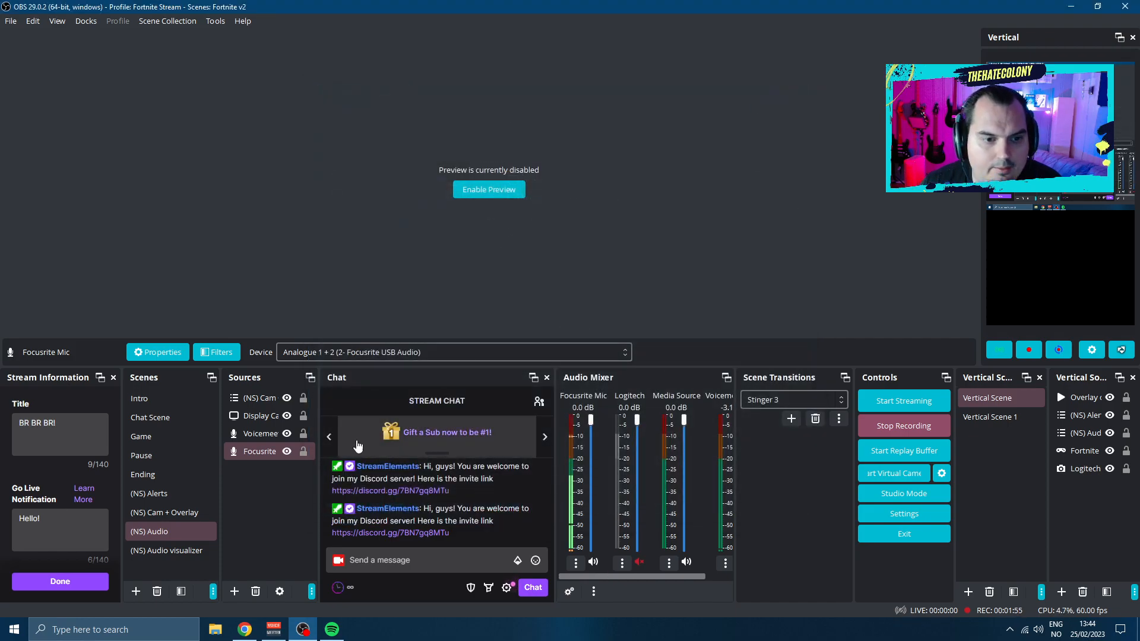
{"action": "left_click", "coordinate": [274, 630]}
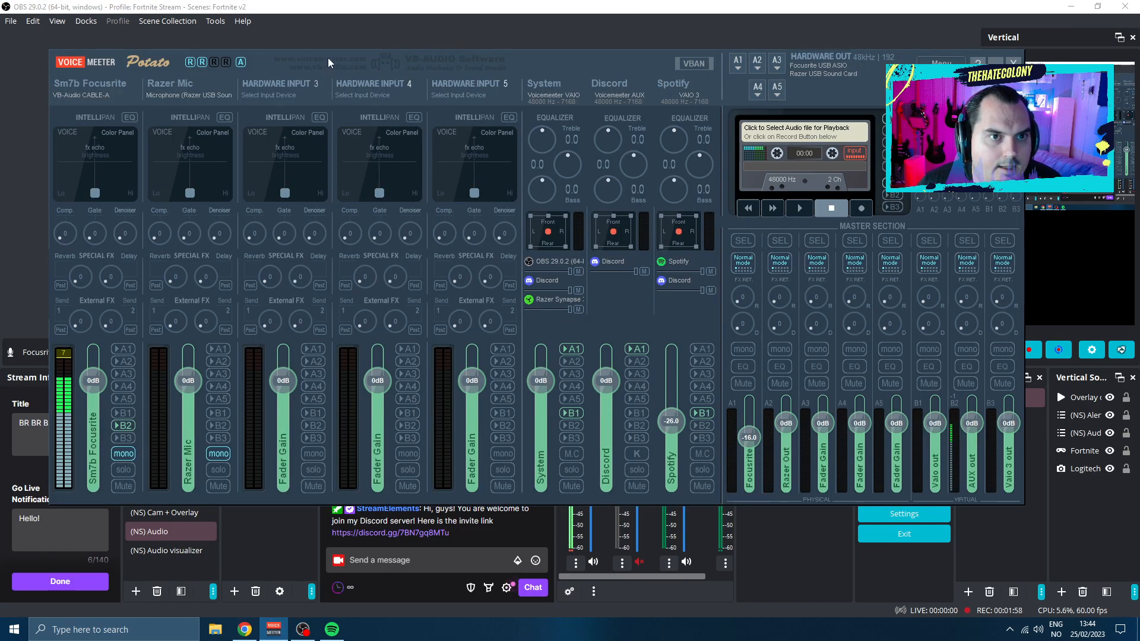
Open the Stream Deck software, place its window beside Voicemeeter's Sm7b Focusrite strip and toggle that strip's B2 output
{"action": "left_click_drag", "start_coordinate": [328, 58], "coordinate": [330, 59]}
{"action": "left_click", "coordinate": [14, 629]}
{"action": "left_click", "coordinate": [290, 568]}
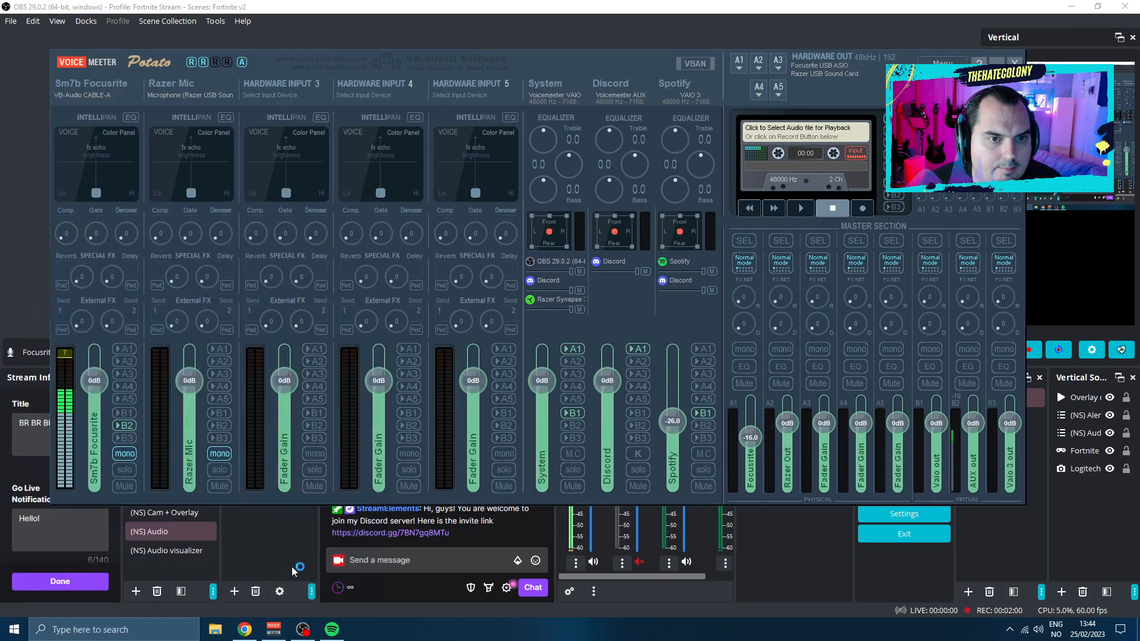
{"action": "left_click_drag", "start_coordinate": [380, 99], "coordinate": [645, 120]}
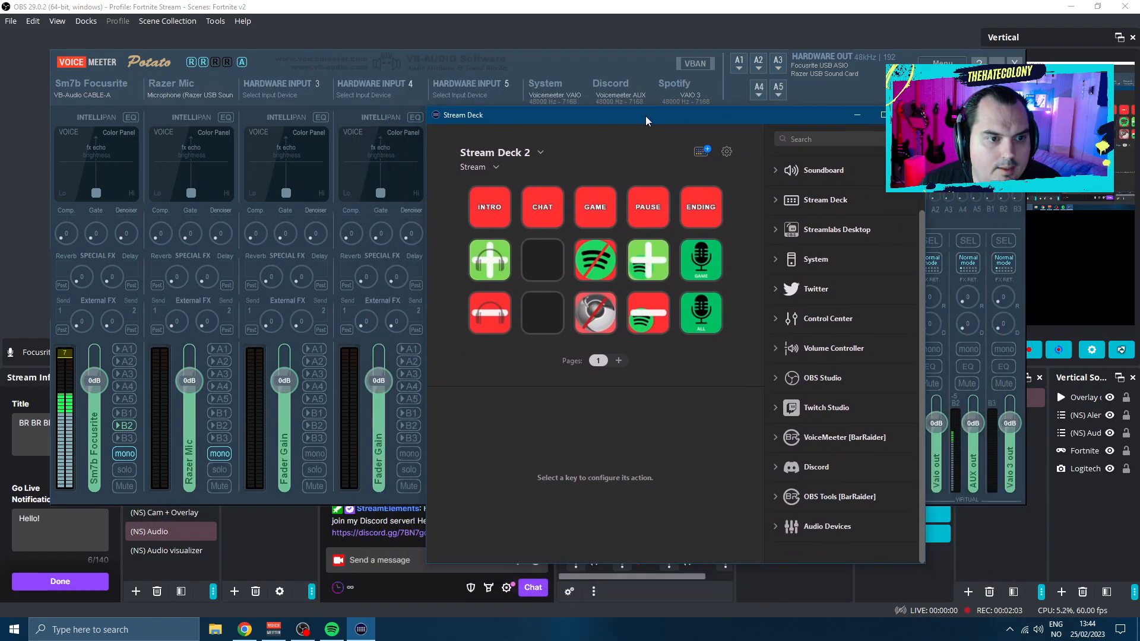
{"action": "left_click", "coordinate": [125, 426]}
{"action": "left_click_drag", "start_coordinate": [552, 122], "coordinate": [420, 107]}
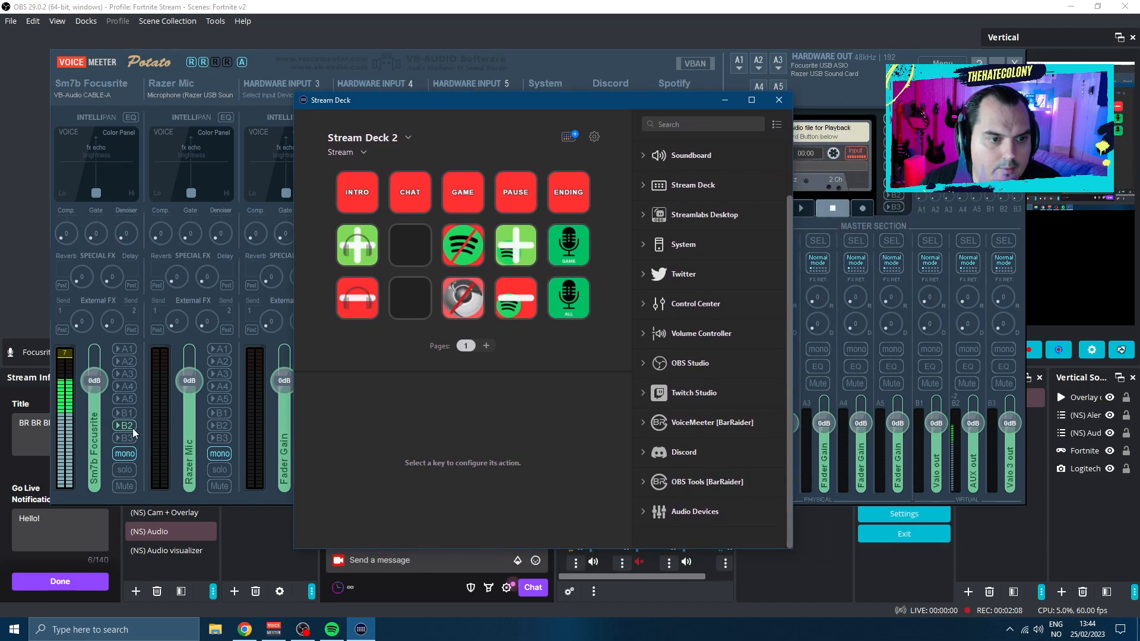
{"action": "left_click_drag", "start_coordinate": [471, 119], "coordinate": [422, 90]}
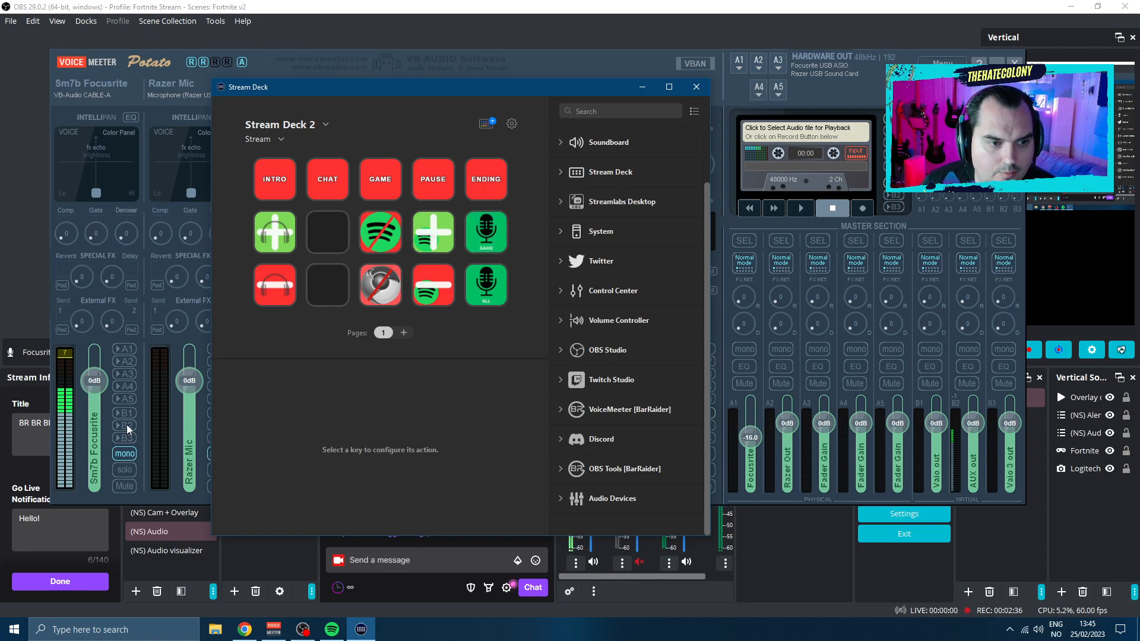
{"action": "left_click", "coordinate": [126, 427]}
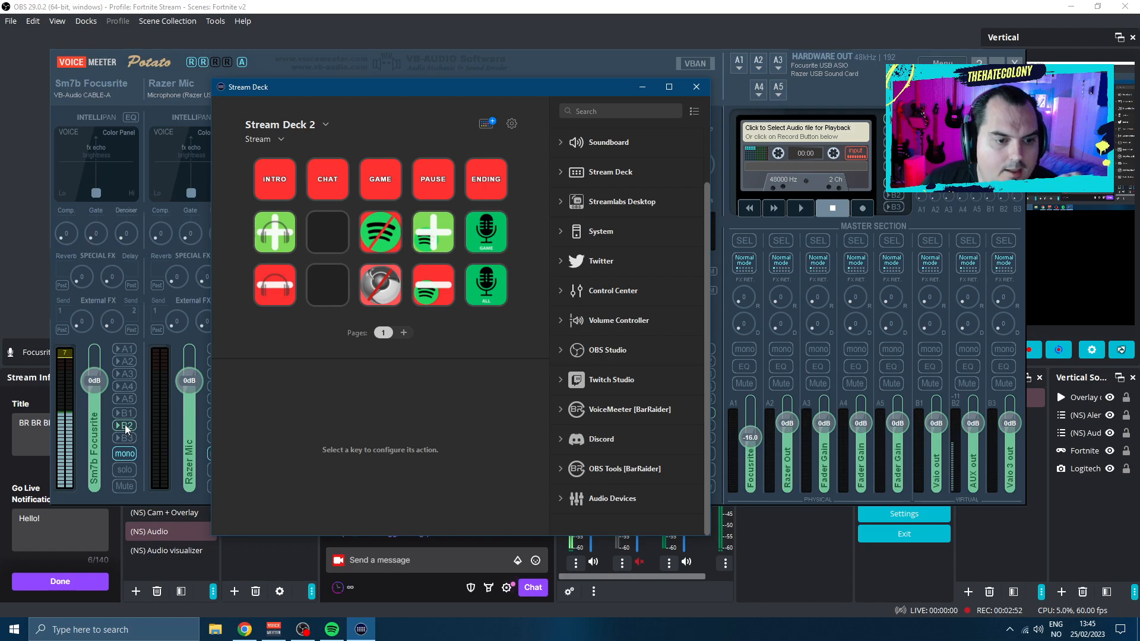
Open the ALL microphone key's multi action and inspect its Source Visibility and Filter Toggle settings
{"action": "mouse_move", "coordinate": [360, 630]}
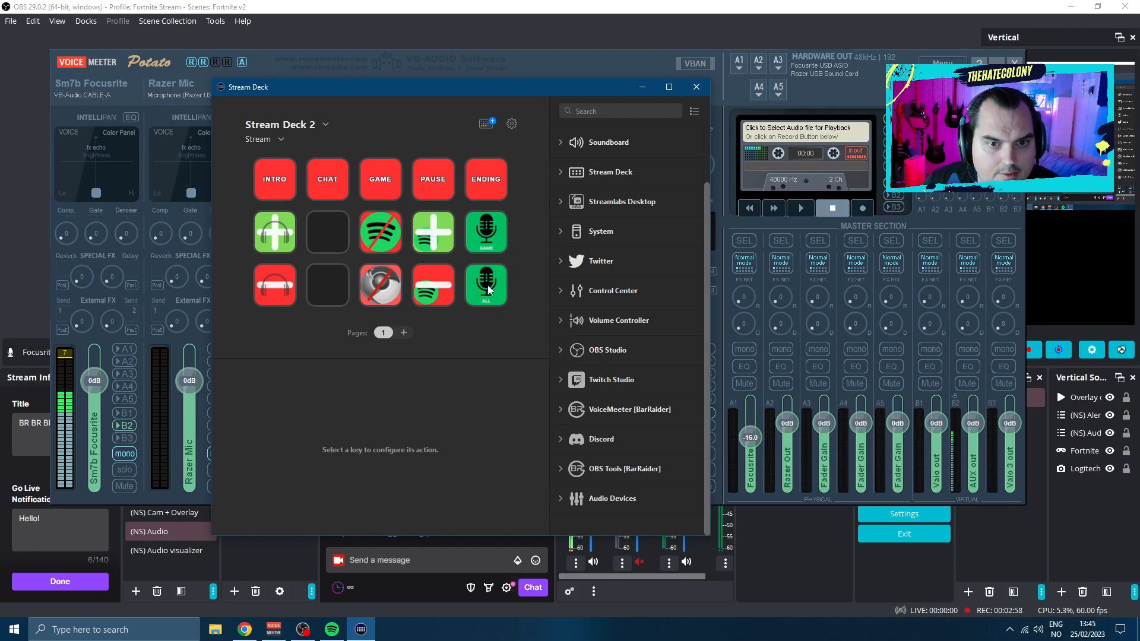
{"action": "left_click", "coordinate": [490, 288]}
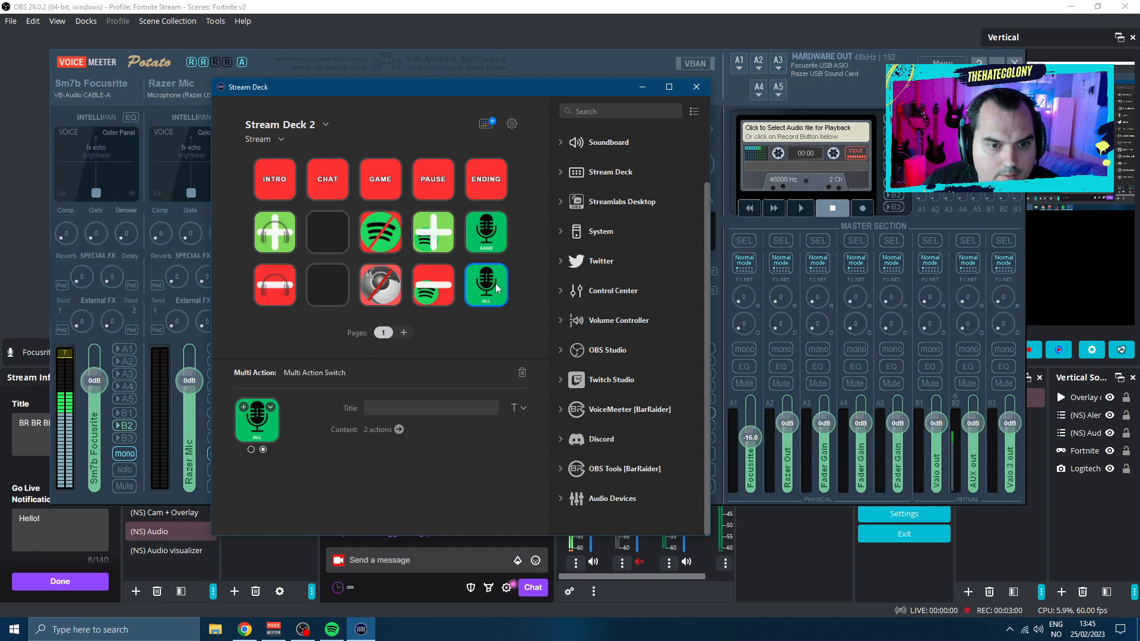
{"action": "double_click", "coordinate": [494, 284]}
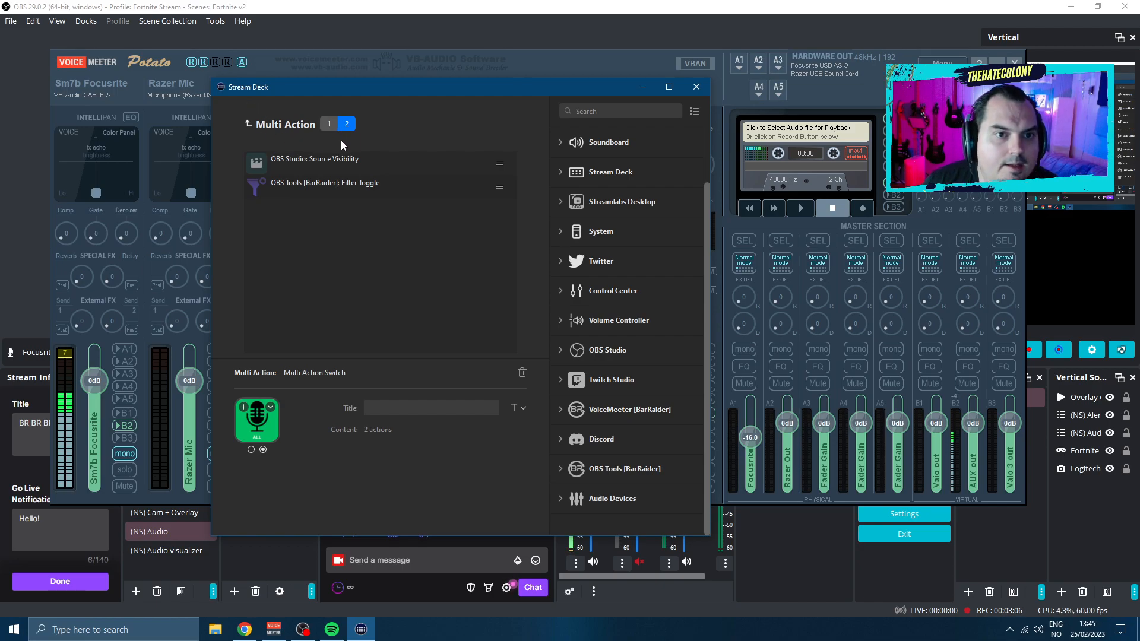
{"action": "left_click", "coordinate": [351, 164]}
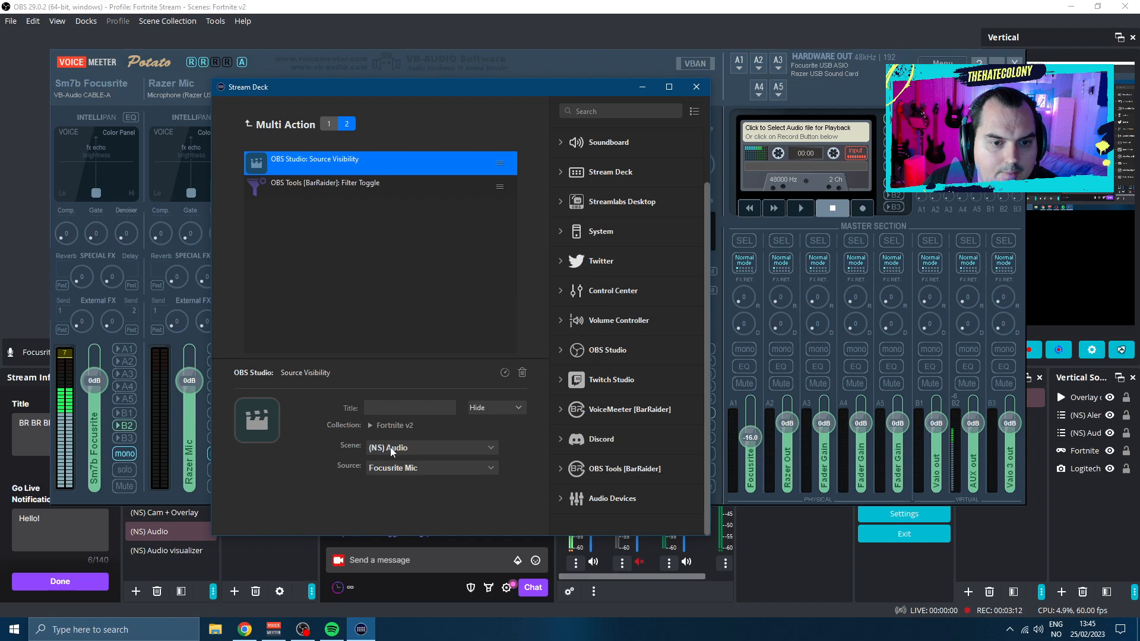
{"action": "left_click", "coordinate": [324, 189]}
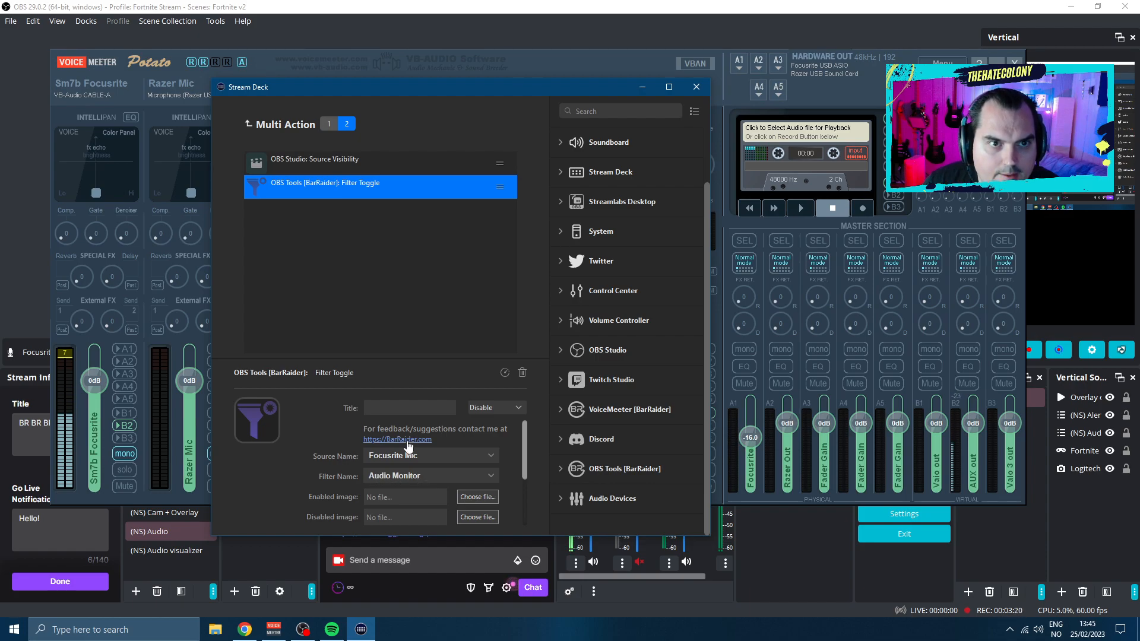
Switch to OBS, open the Focusrite Mic filters with the source list kept in view, and select the Audio Monitor filter
{"action": "left_click", "coordinate": [303, 630]}
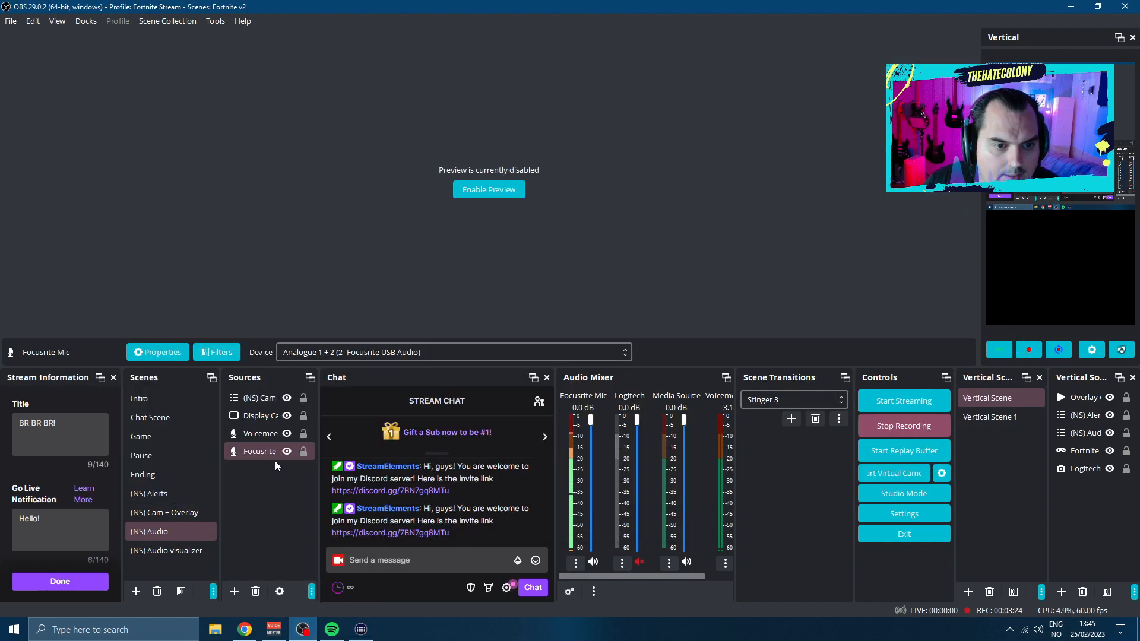
{"action": "left_click", "coordinate": [258, 452]}
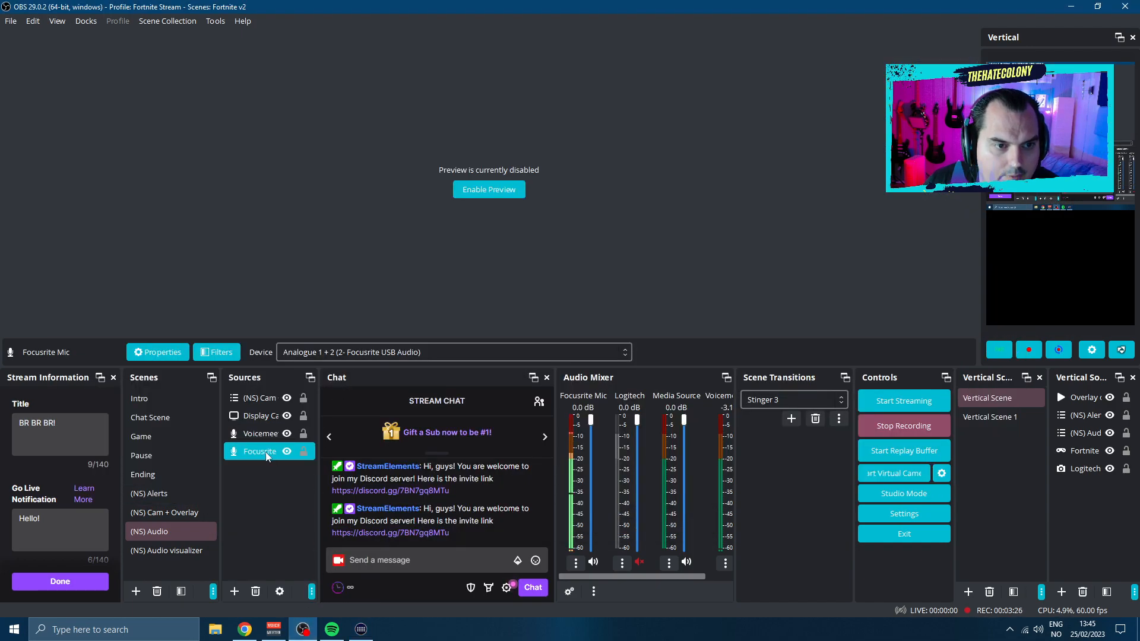
{"action": "left_click", "coordinate": [223, 353]}
{"action": "left_click_drag", "start_coordinate": [431, 89], "coordinate": [464, 160]}
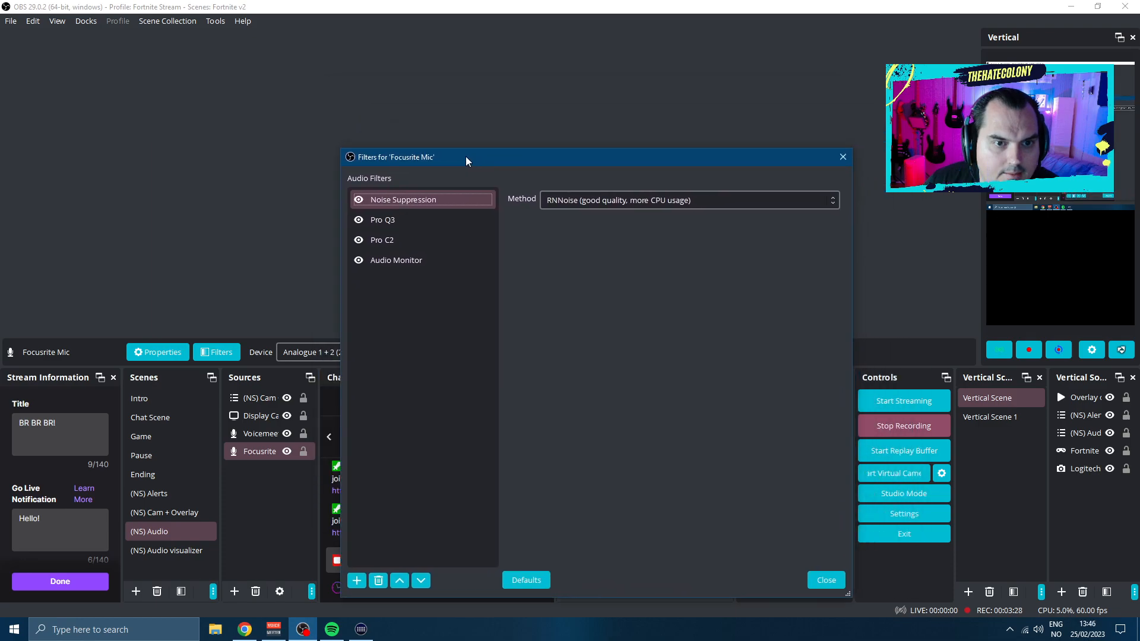
{"action": "left_click", "coordinate": [406, 268]}
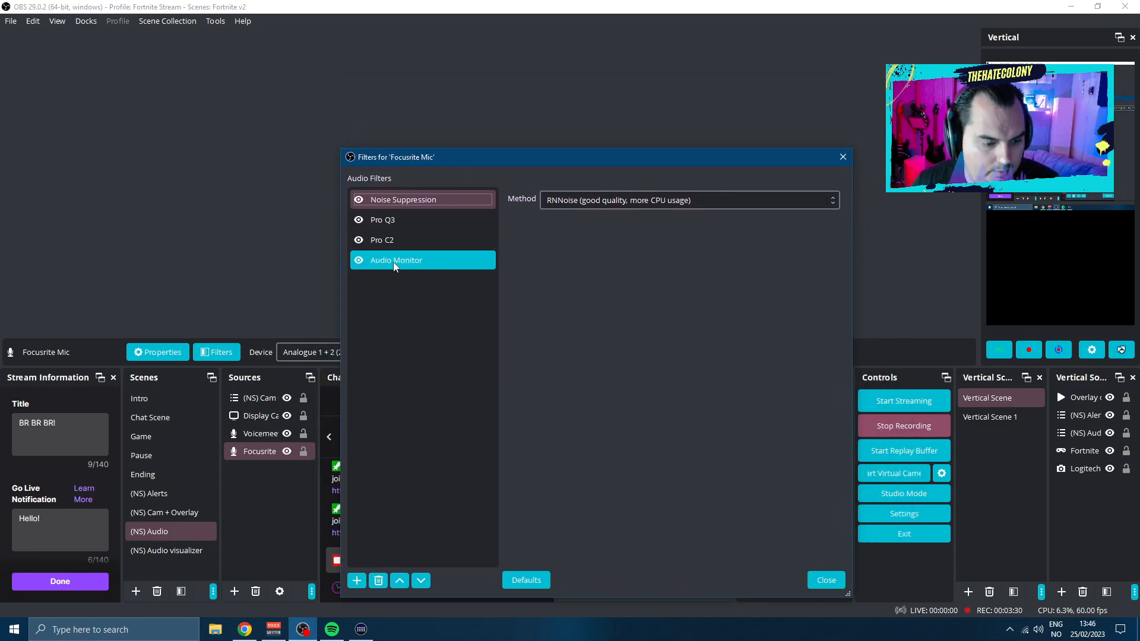
Switch to Stream Deck, leave the multi action for the key overview and place the window beside the Focusrite Mic filters
{"action": "left_click", "coordinate": [361, 629]}
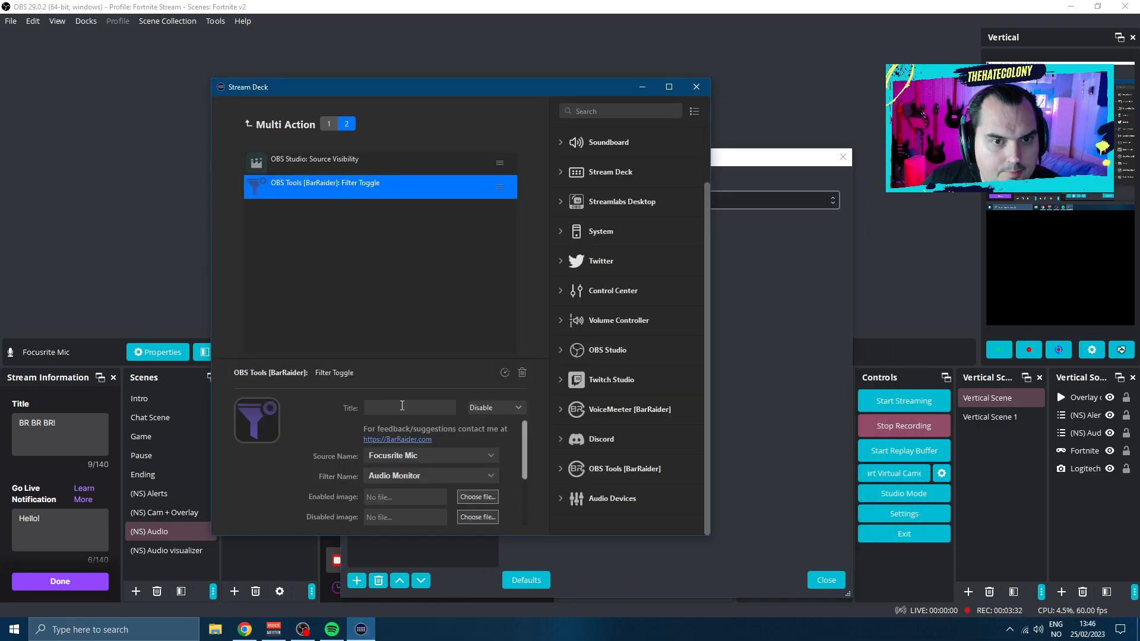
{"action": "left_click", "coordinate": [262, 126]}
{"action": "left_click_drag", "start_coordinate": [349, 87], "coordinate": [821, 94]}
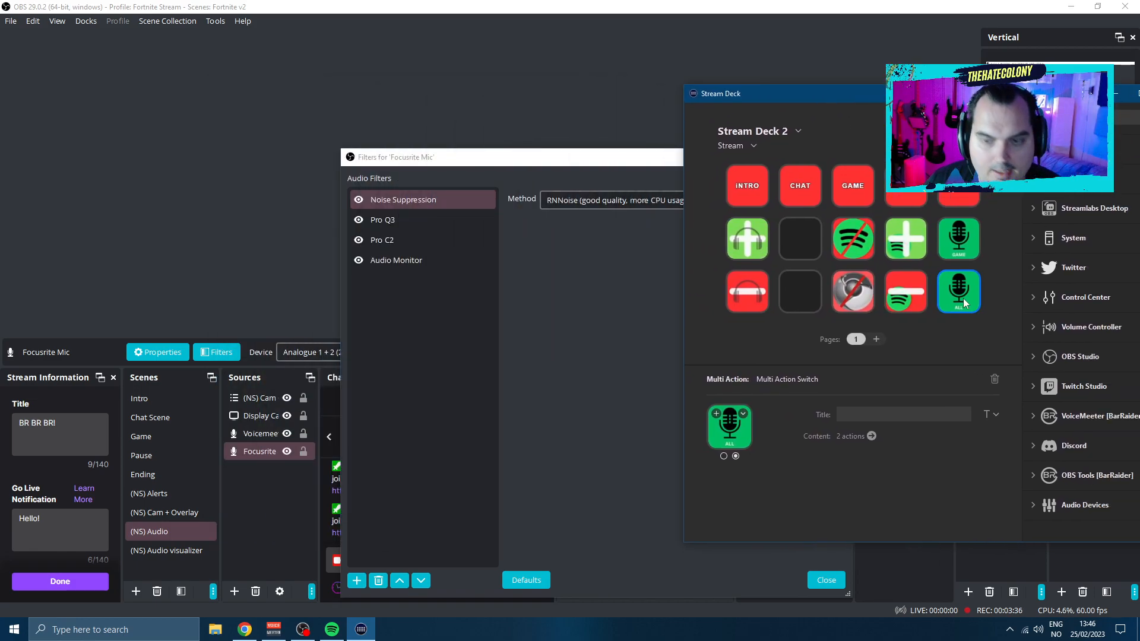
{"action": "left_click", "coordinate": [381, 264]}
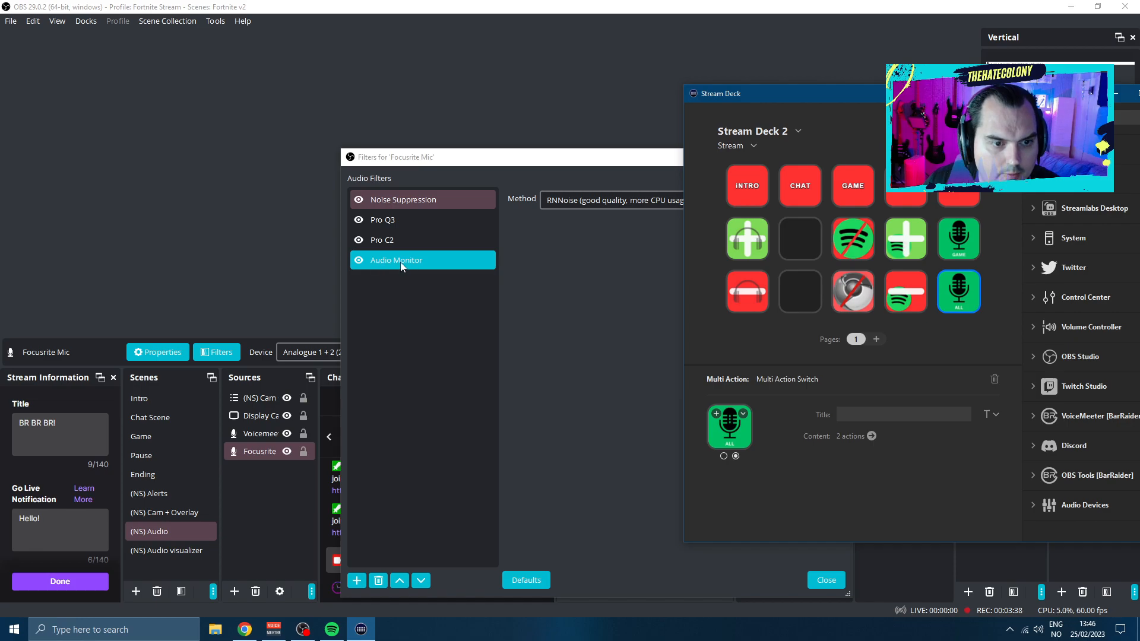
Display the Focusrite Mic's Audio Monitor filter settings in OBS and move the filters window clear of the controls docks
{"action": "left_click", "coordinate": [277, 454]}
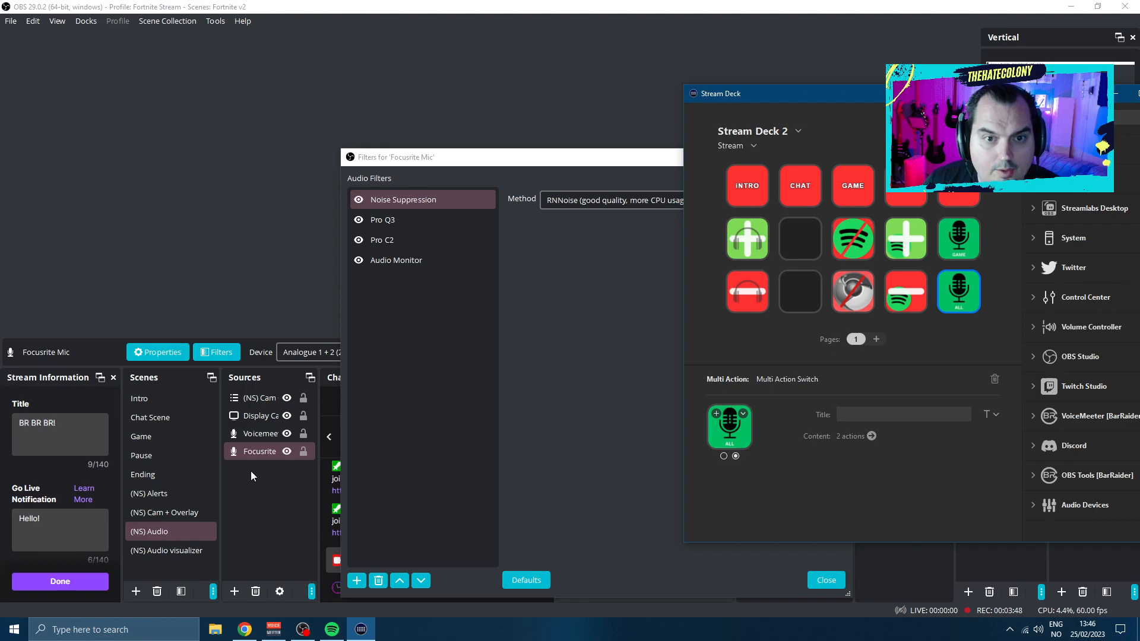
{"action": "left_click", "coordinate": [257, 454]}
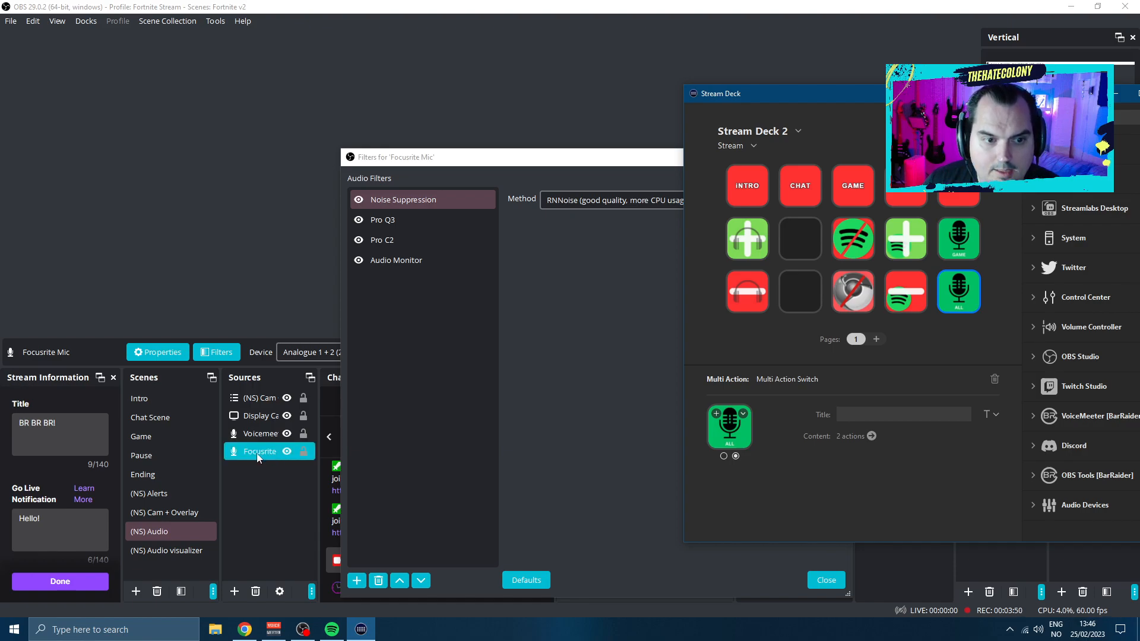
{"action": "left_click", "coordinate": [396, 260]}
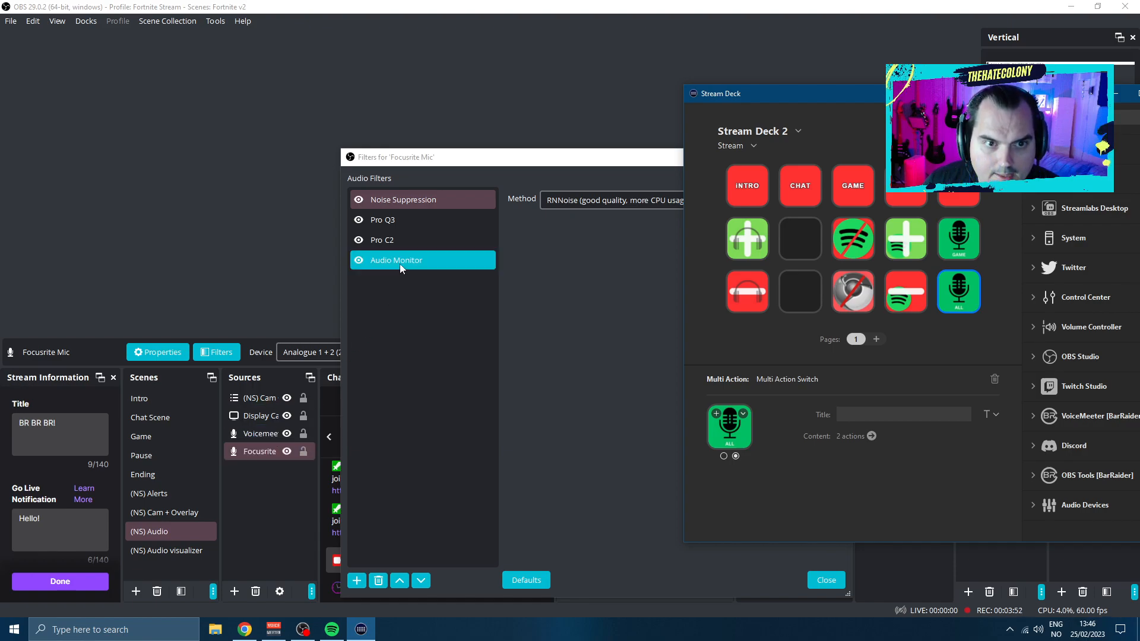
{"action": "left_click_drag", "start_coordinate": [519, 160], "coordinate": [398, 119]}
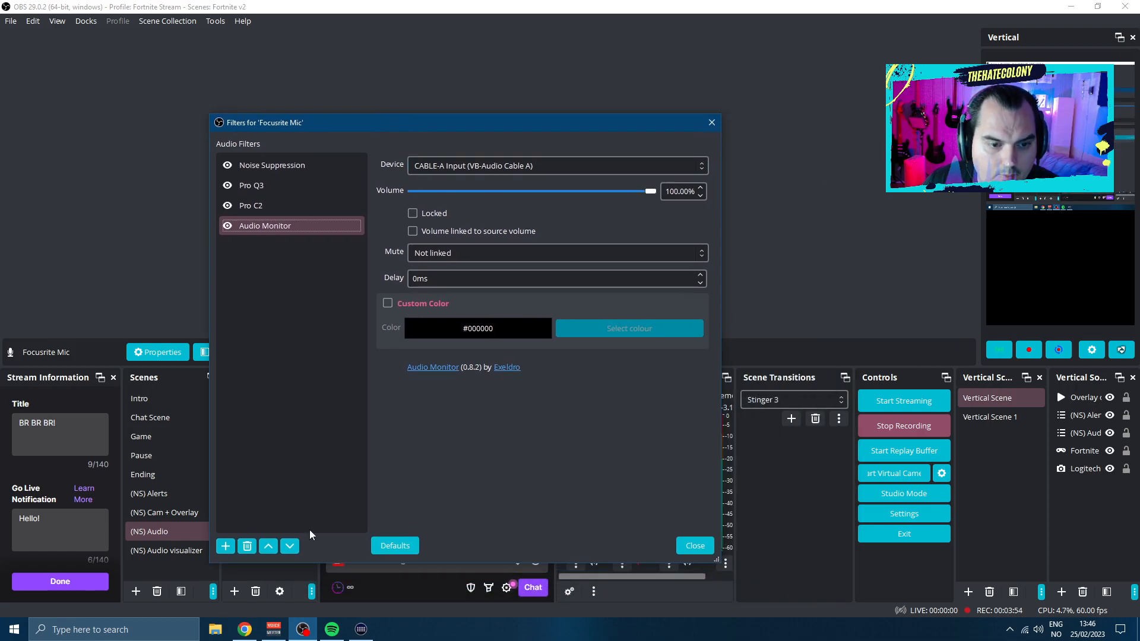
Switch to Voicemeeter, bring up Stream Deck and place its window over the hardware input strips
{"action": "left_click", "coordinate": [273, 629]}
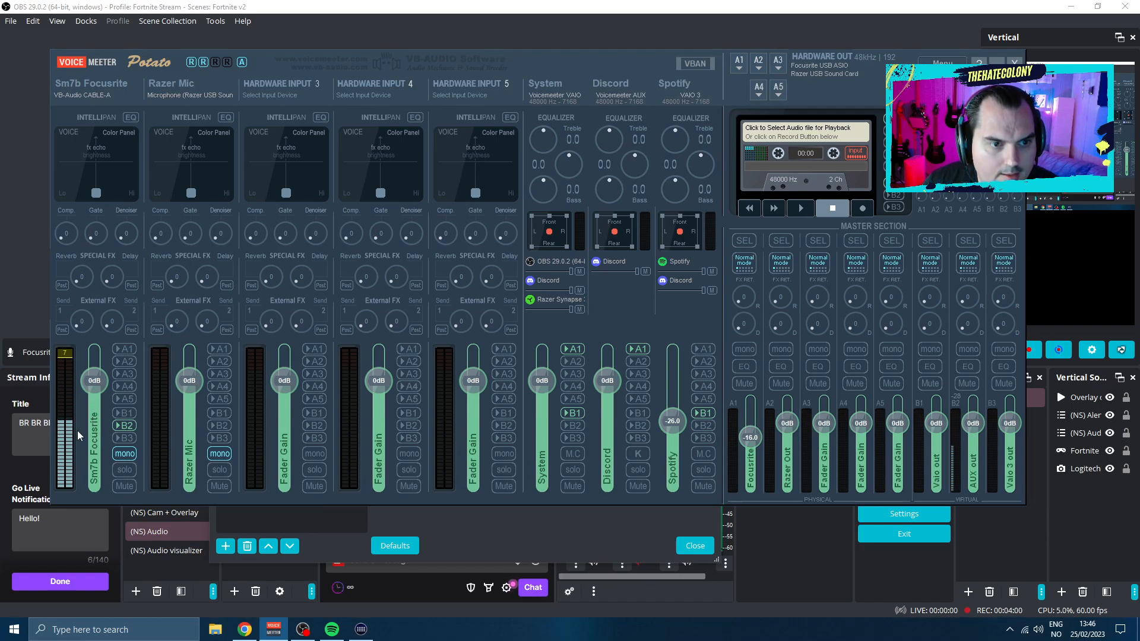
{"action": "left_click", "coordinate": [361, 629]}
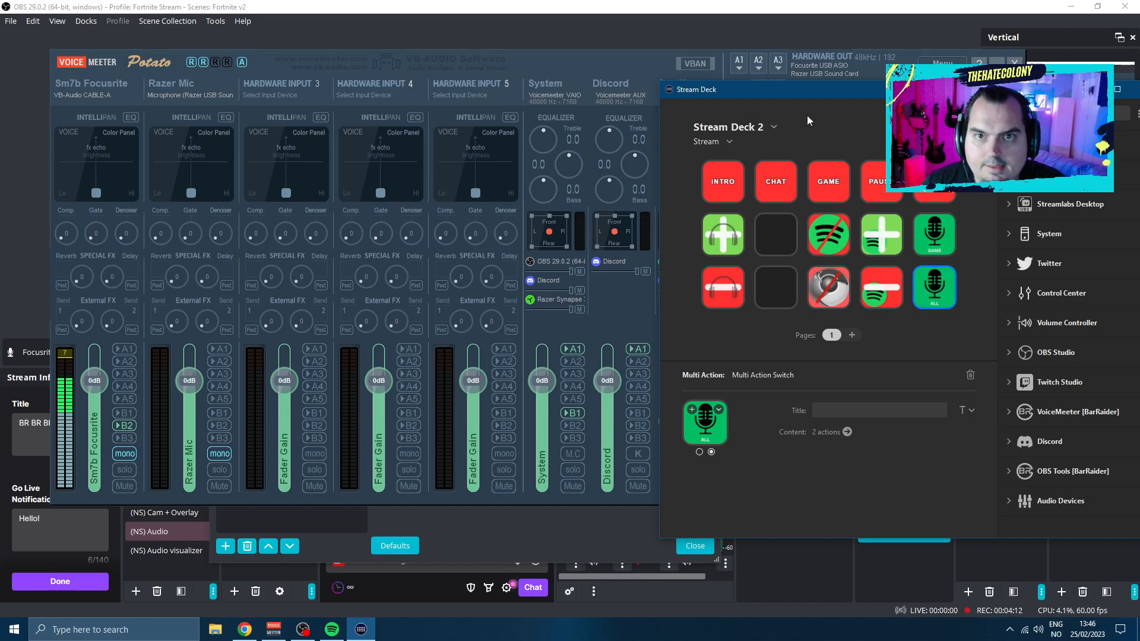
{"action": "left_click_drag", "start_coordinate": [814, 89], "coordinate": [238, 83]}
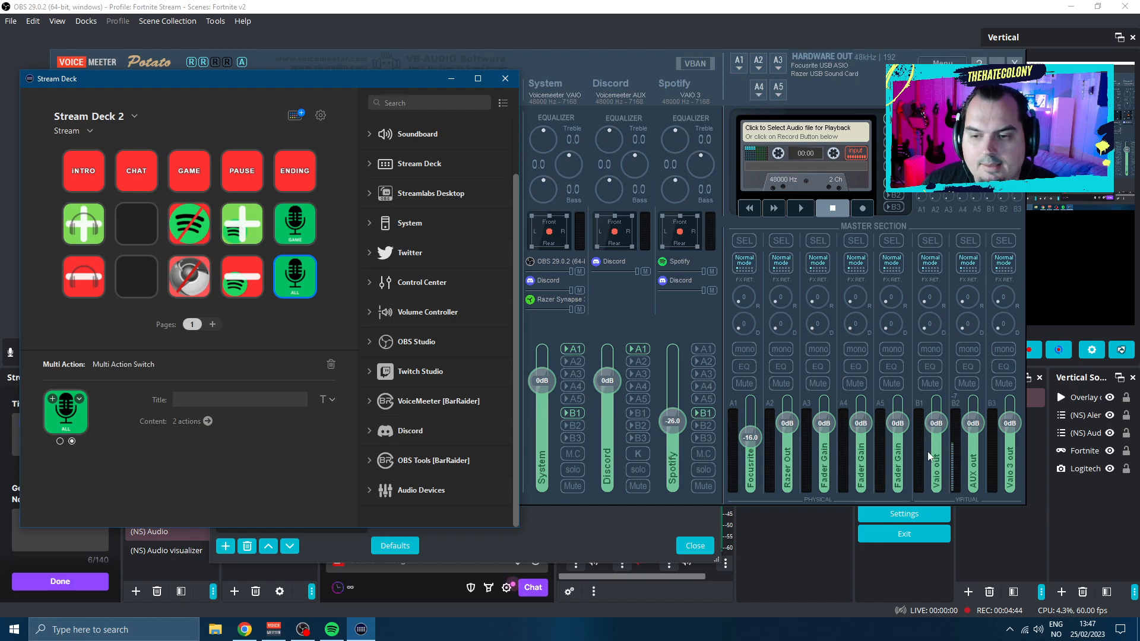
Return to OBS, close the Focusrite Mic filters and select the Voicemeeter B1 source to view its device
{"action": "left_click", "coordinate": [296, 630]}
{"action": "left_click", "coordinate": [710, 120]}
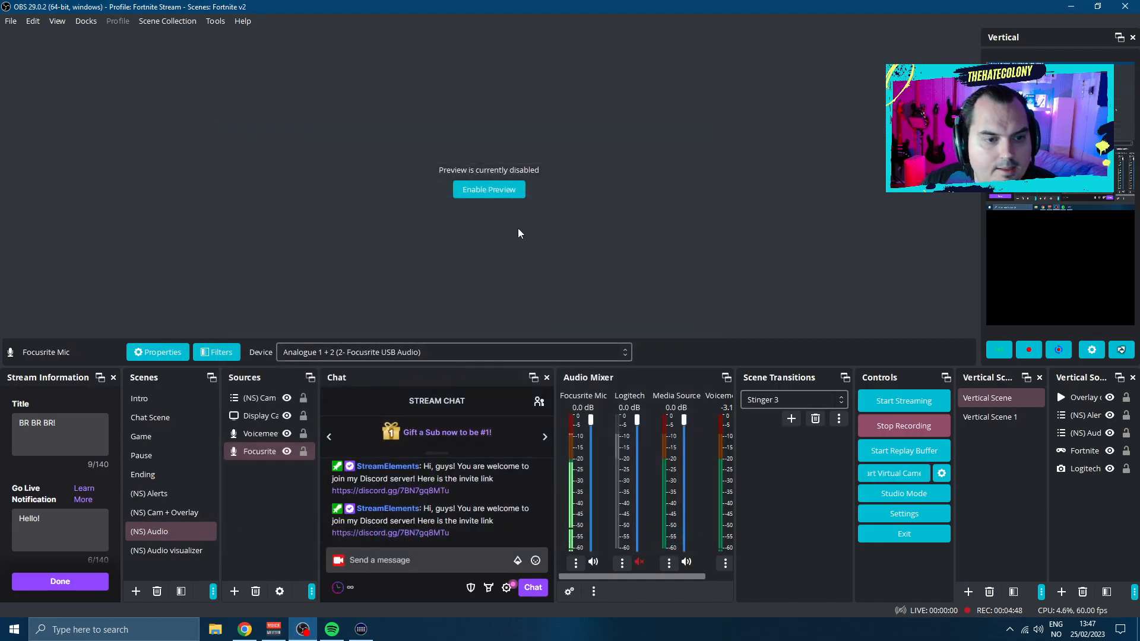
{"action": "left_click", "coordinate": [265, 435]}
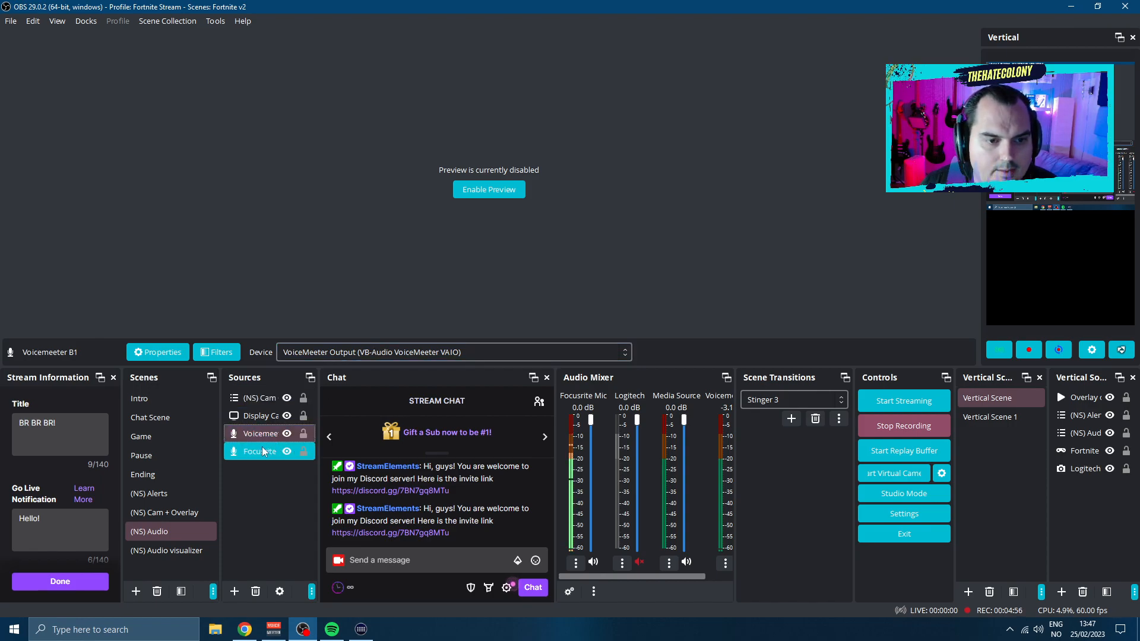
Switch to Voicemeeter and show the Stream Deck keys beside it, keeping the Spotify strip's output routing and the master section in view
{"action": "left_click", "coordinate": [274, 631]}
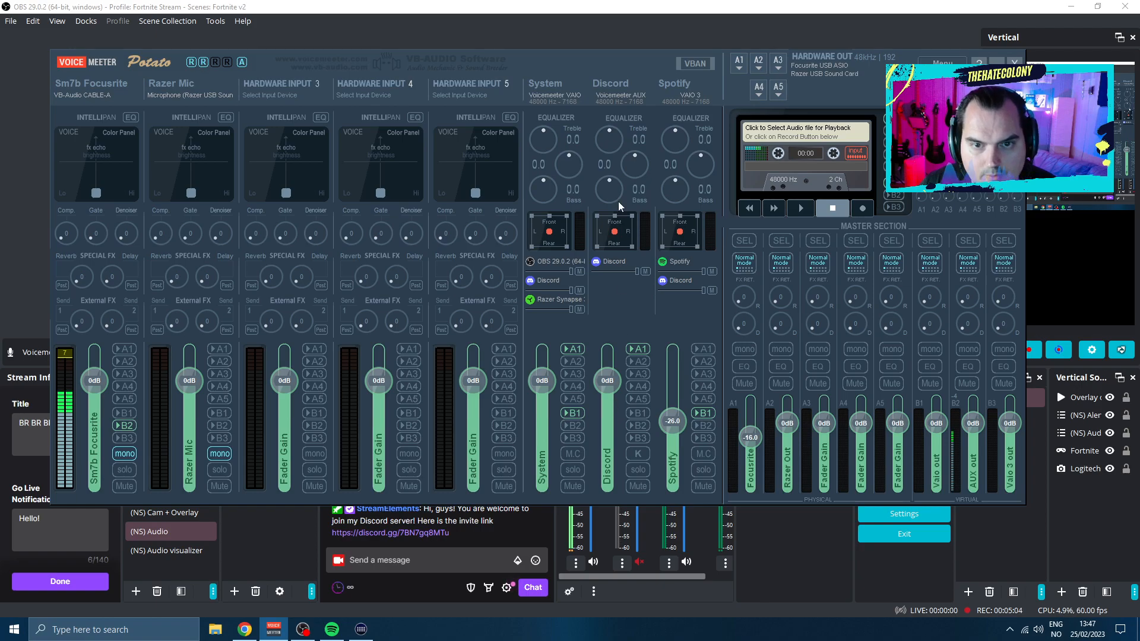
{"action": "left_click", "coordinate": [361, 630]}
{"action": "left_click_drag", "start_coordinate": [408, 82], "coordinate": [416, 95]}
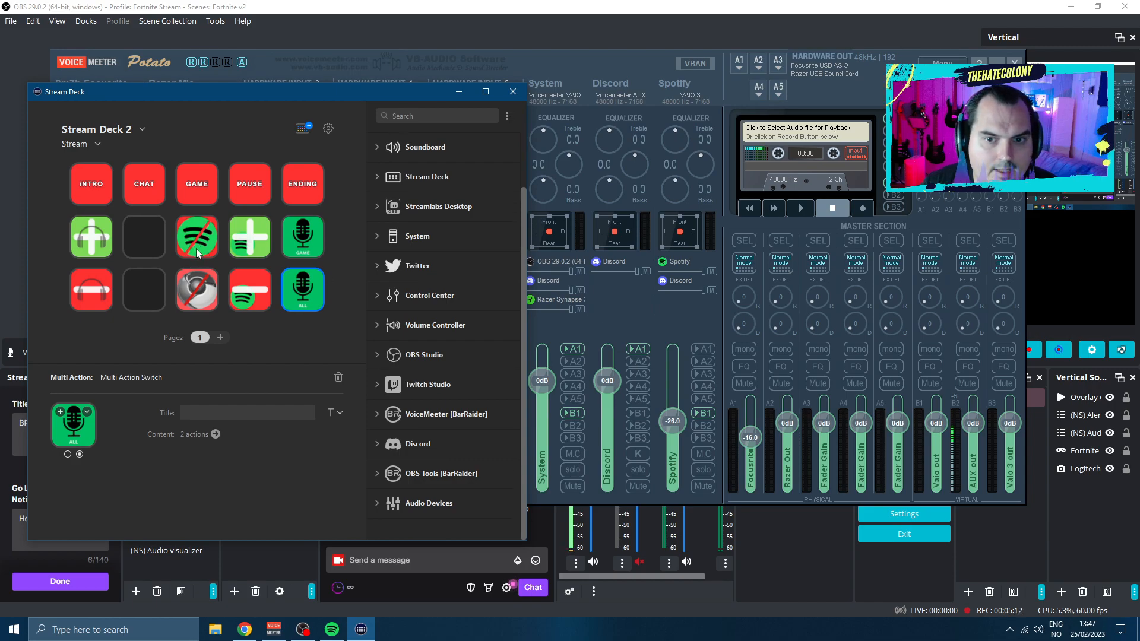
{"action": "left_click", "coordinate": [703, 348]}
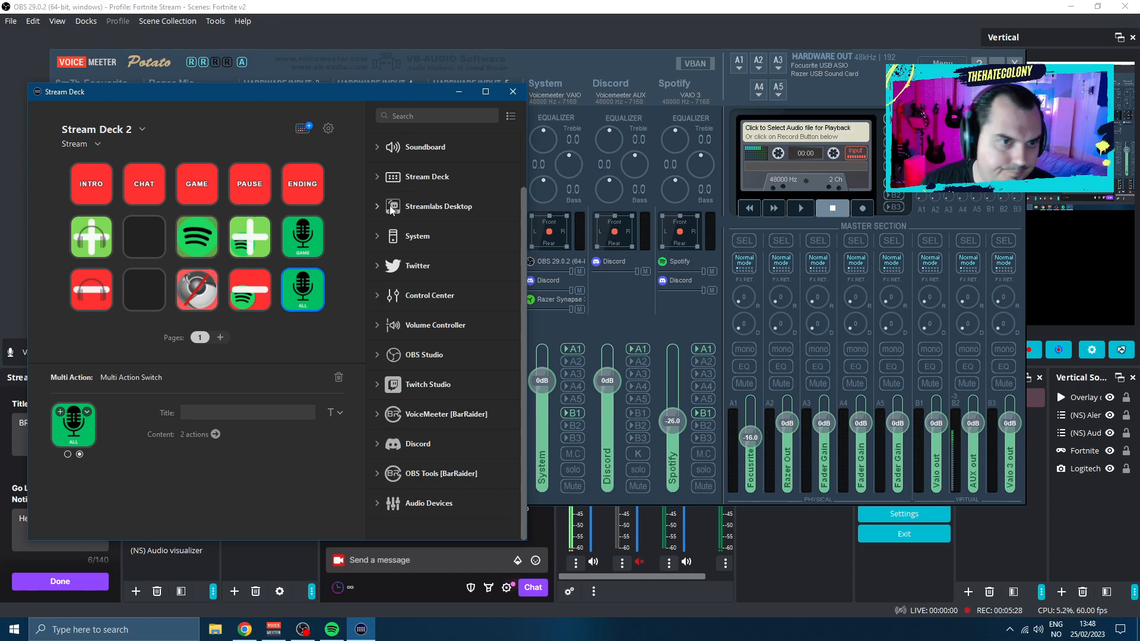
{"action": "left_click_drag", "start_coordinate": [304, 95], "coordinate": [318, 102]}
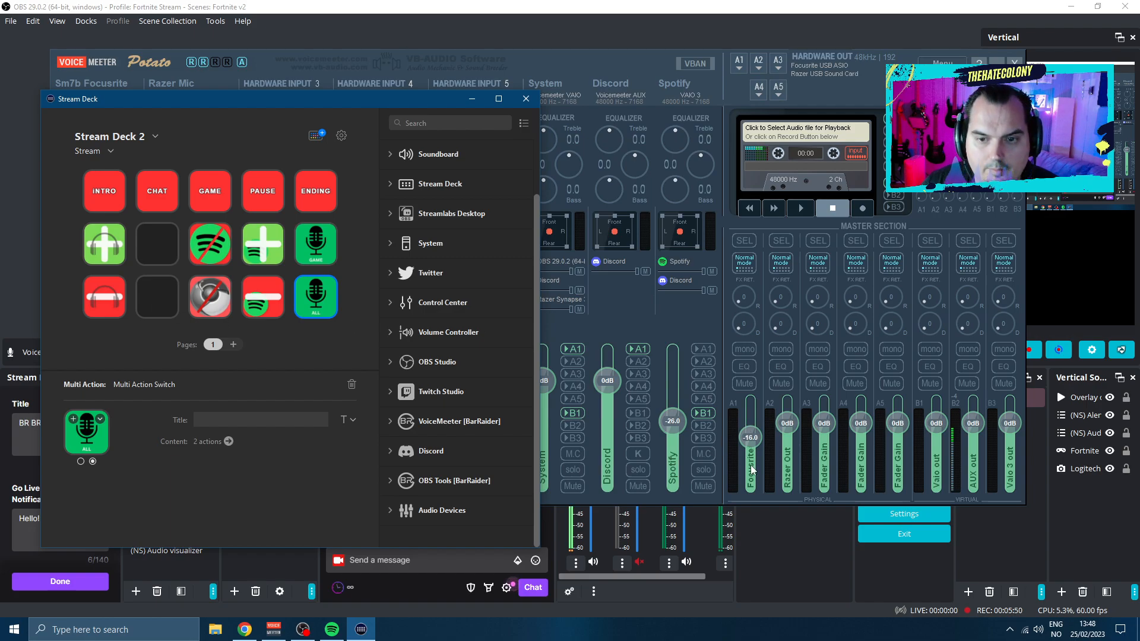
{"action": "scroll", "coordinate": [752, 449], "scroll_direction": "down", "scroll_amount": 6}
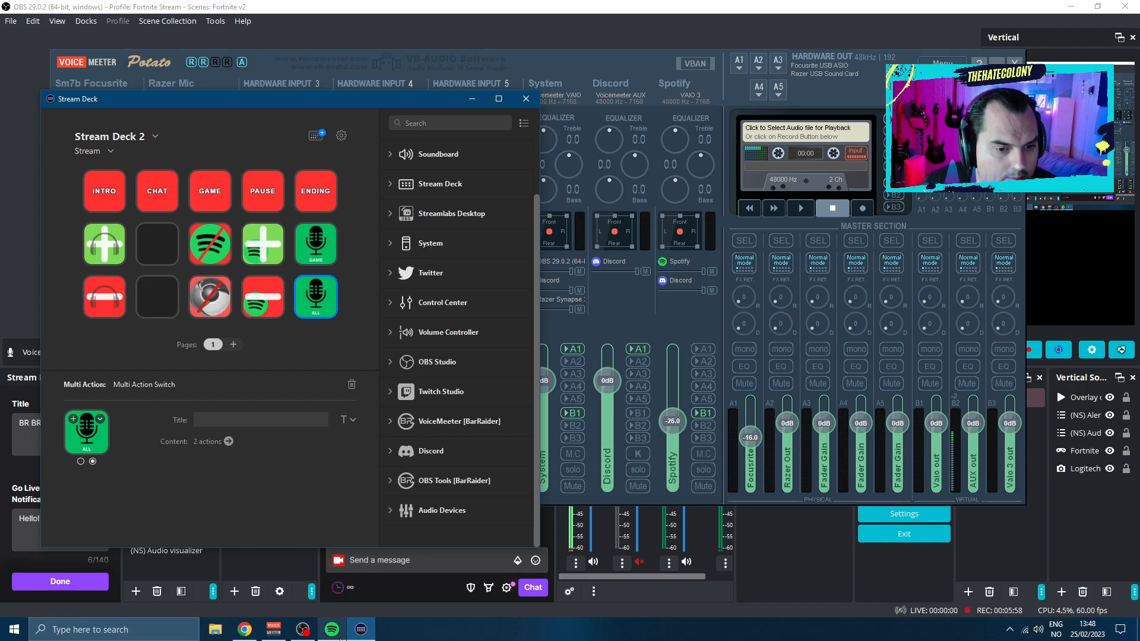
Open the Windows sound settings to check the output and input devices, and return to Voicemeeter to examine the System strip's B1 routing
{"action": "right_click", "coordinate": [1040, 633]}
{"action": "left_click", "coordinate": [1031, 534]}
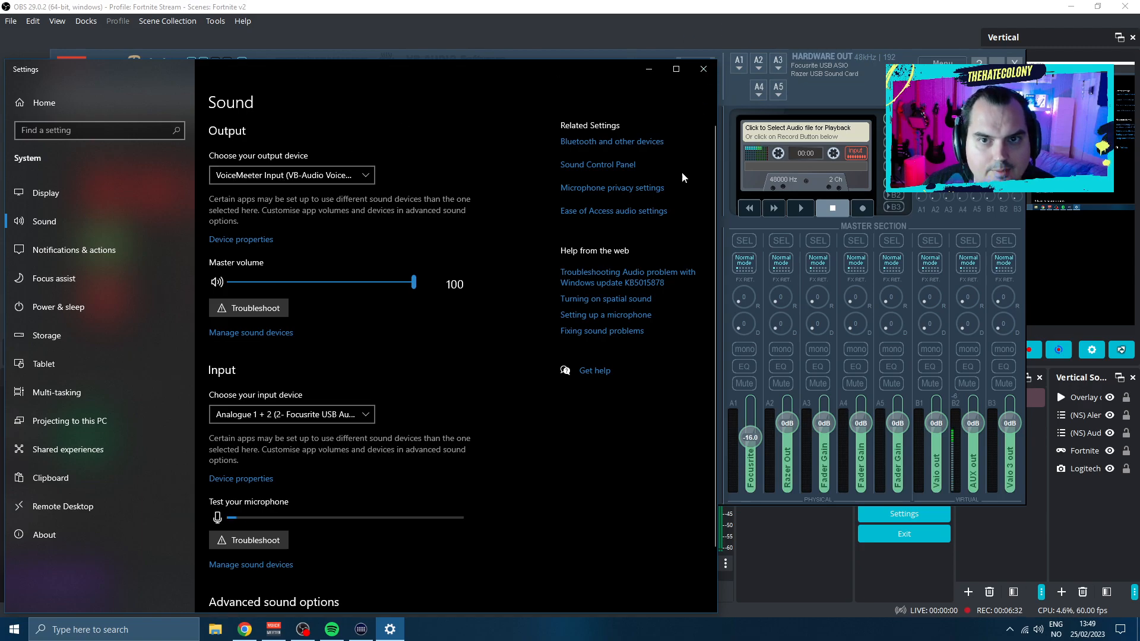
{"action": "left_click", "coordinate": [273, 629]}
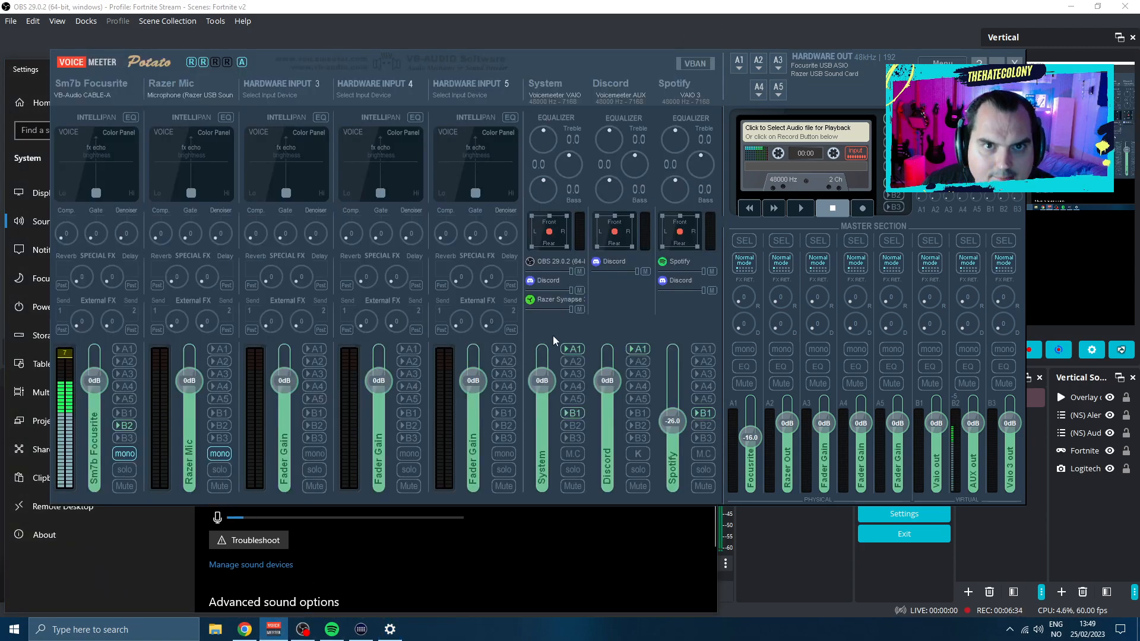
{"action": "left_click", "coordinate": [564, 412]}
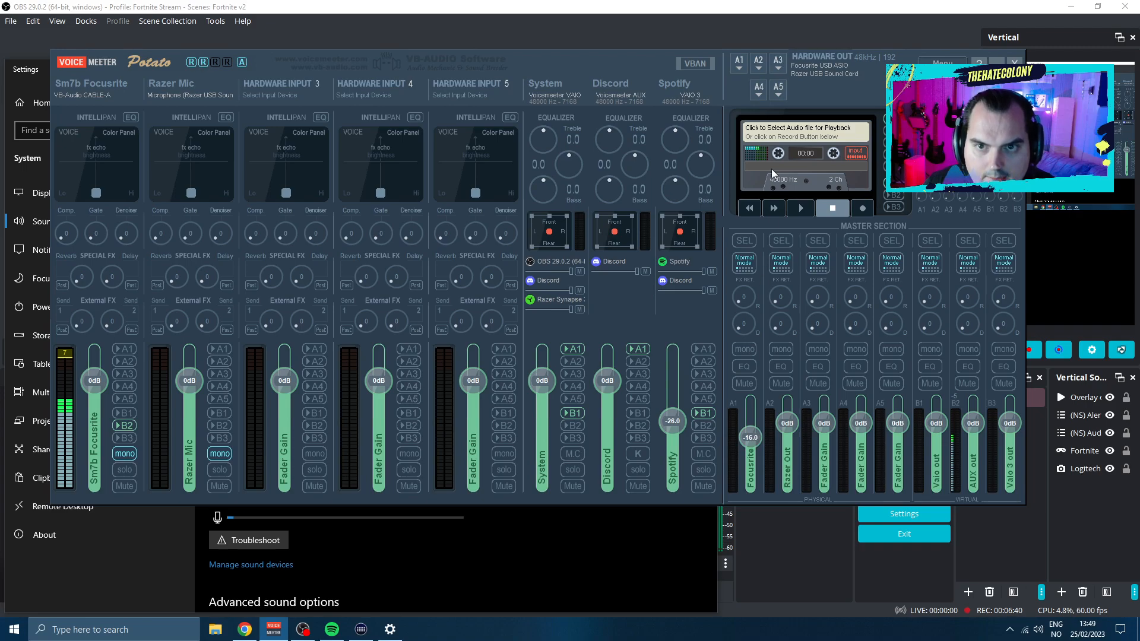
Switch to OBS, review the Focusrite Mic source's filter list and close the filters window
{"action": "left_click", "coordinate": [303, 630]}
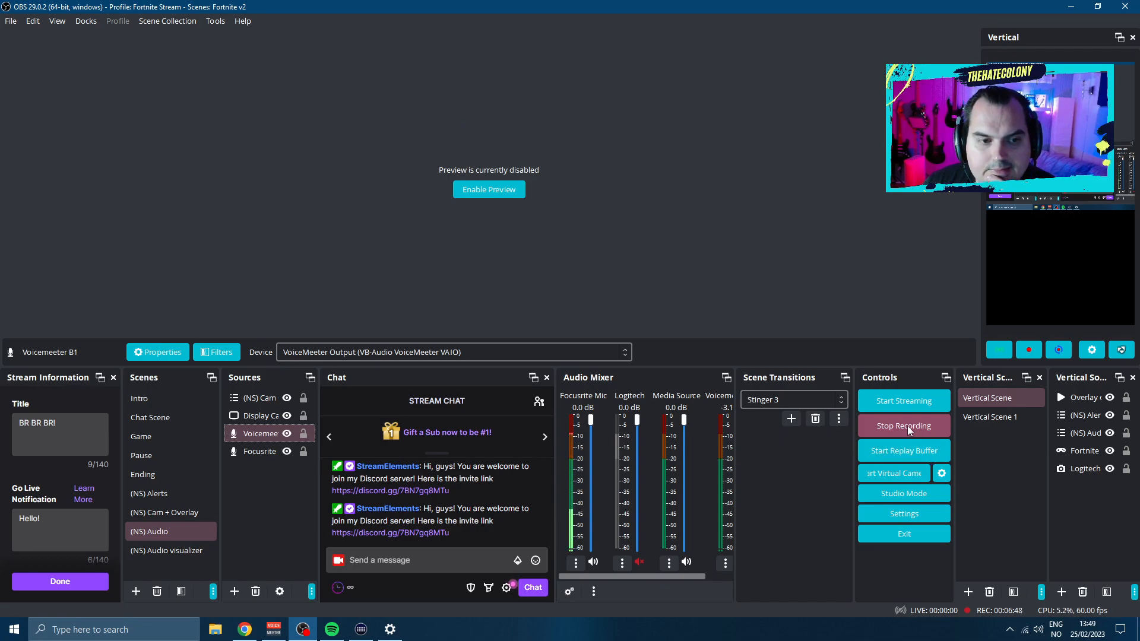
{"action": "left_click", "coordinate": [259, 453]}
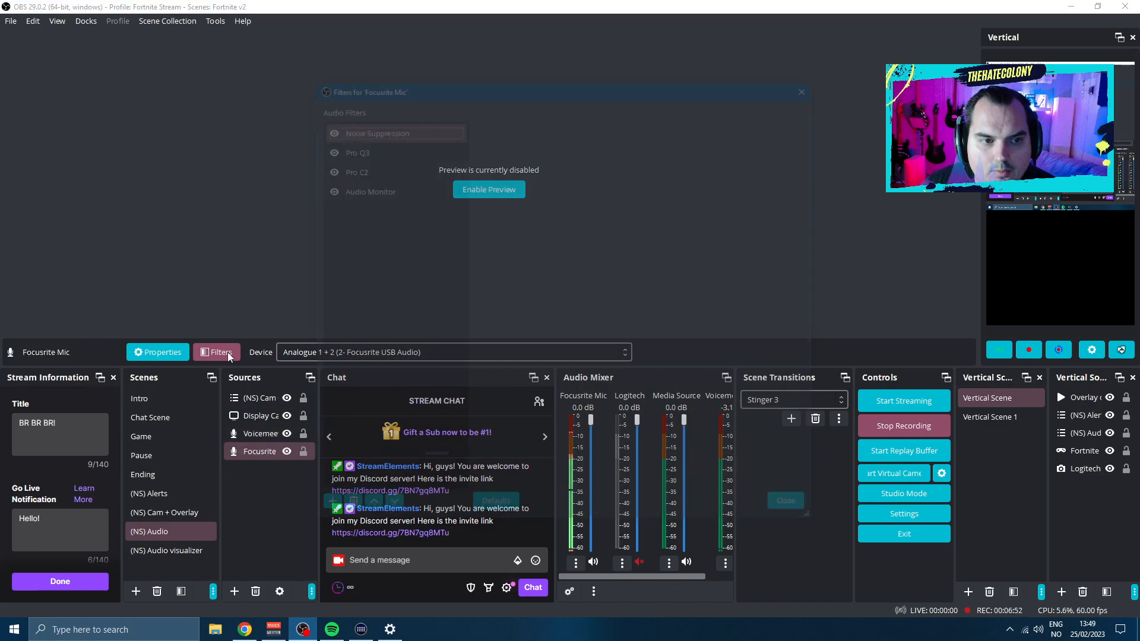
{"action": "left_click", "coordinate": [224, 352]}
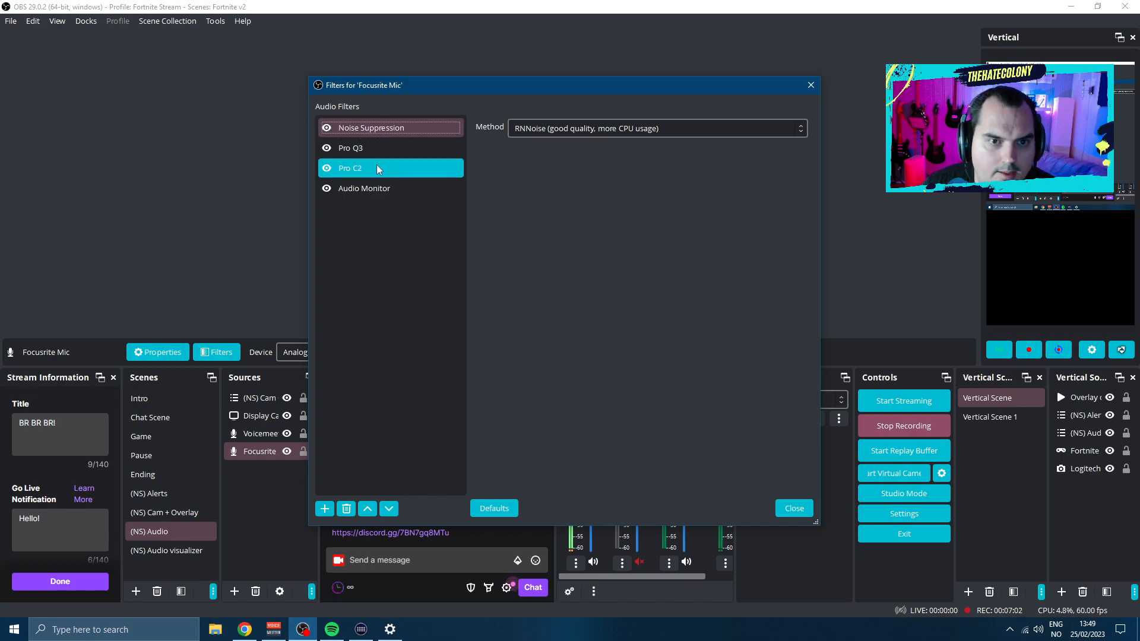
{"action": "left_click", "coordinate": [802, 508]}
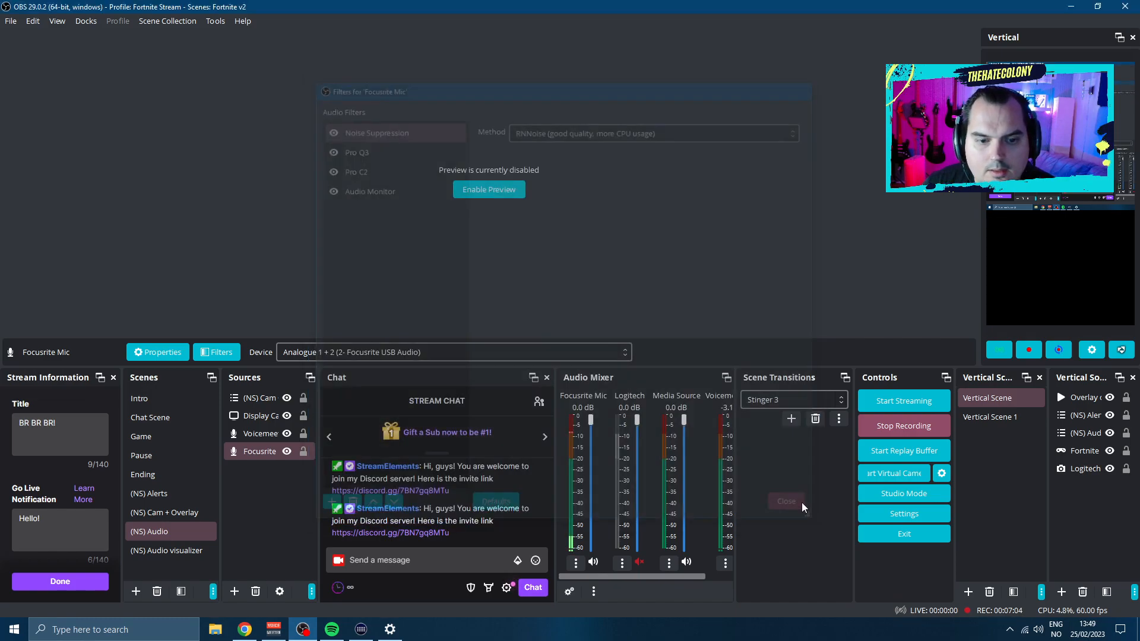